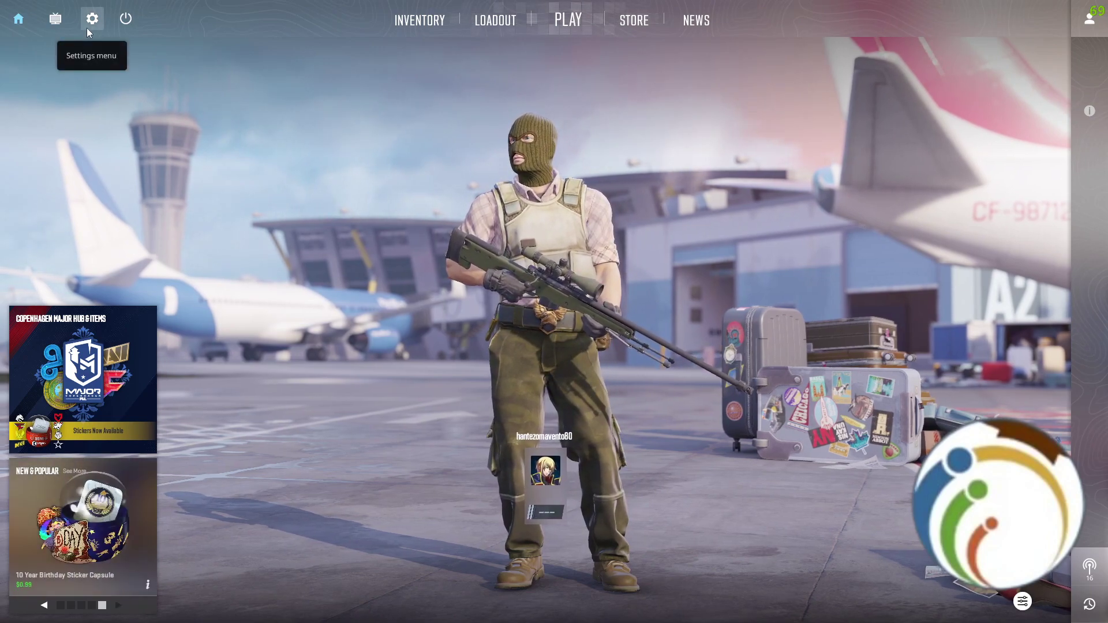
Check that Enable Developer Console is set to Yes in the Game settings, and return to the home screen
left_click(89, 24)
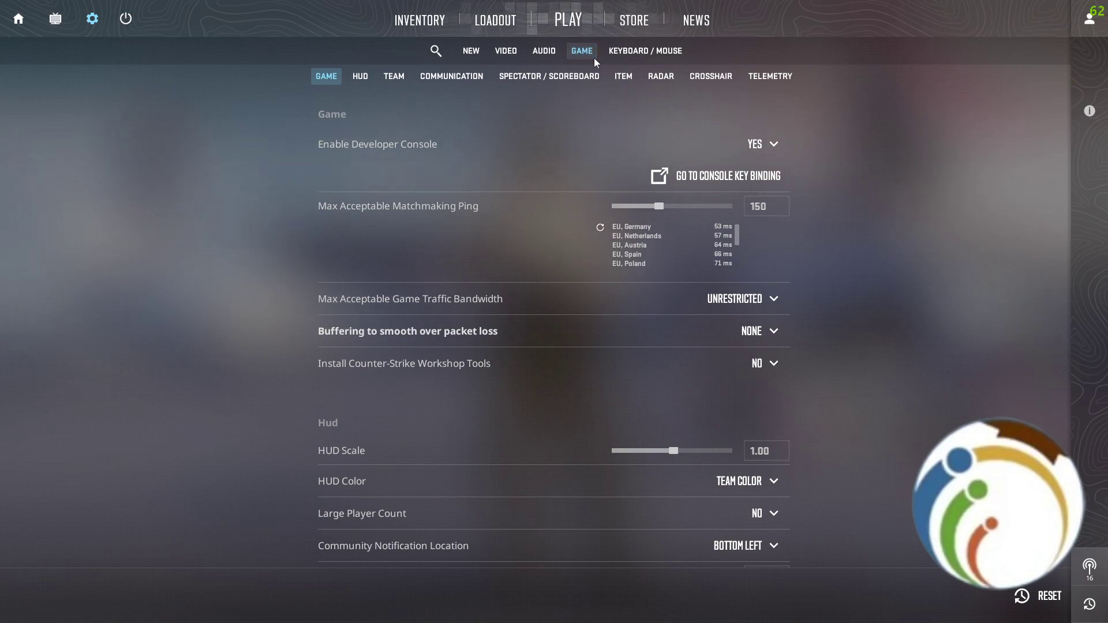
left_click(312, 77)
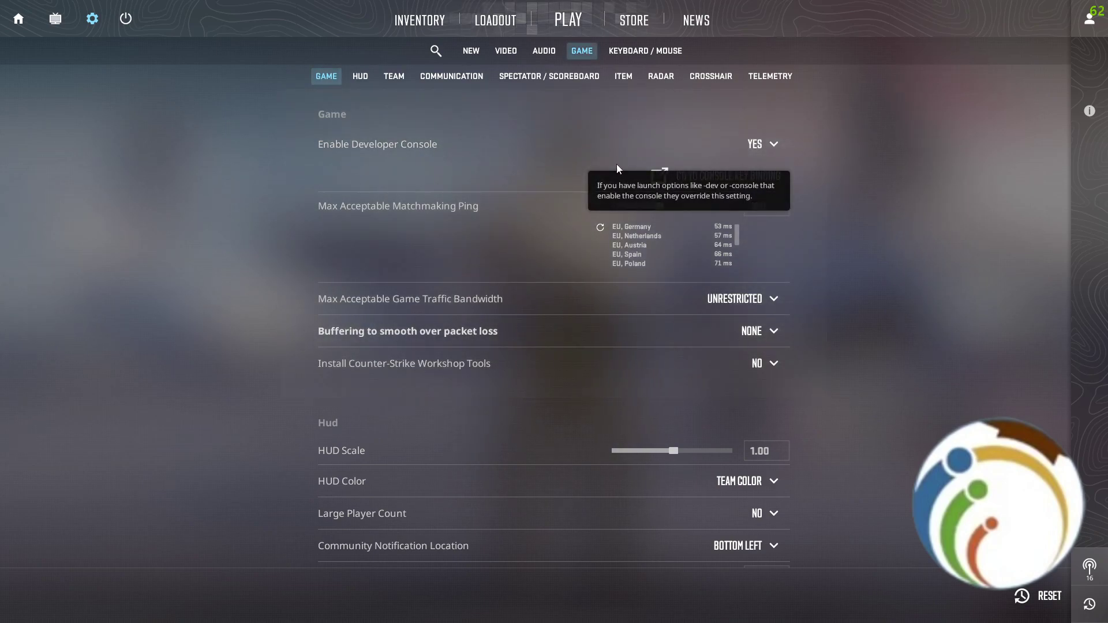
left_click(786, 151)
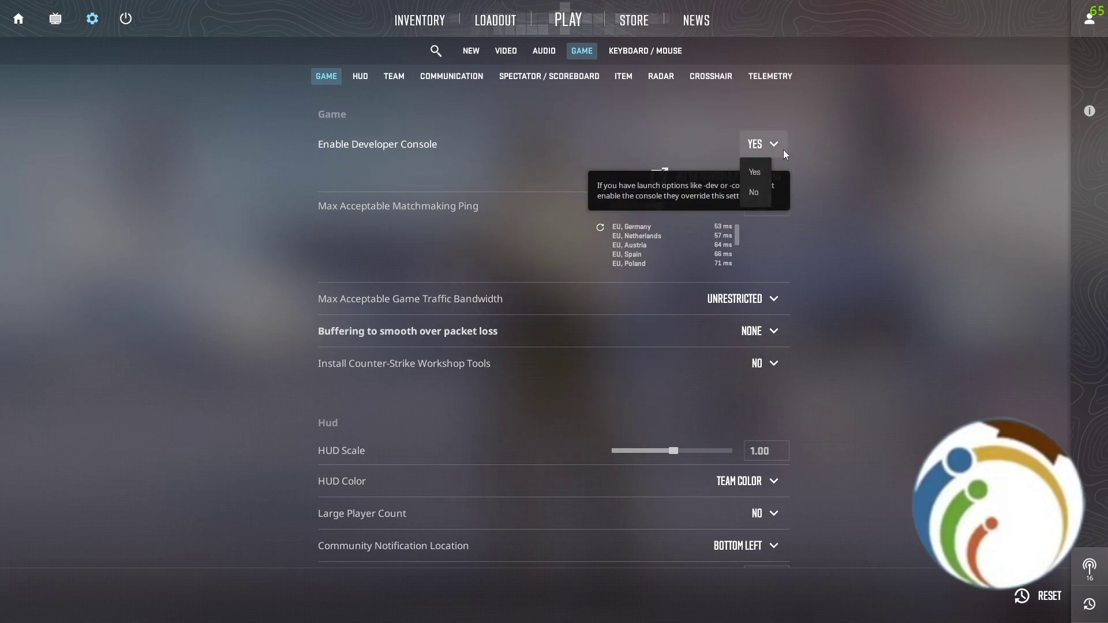
left_click(763, 147)
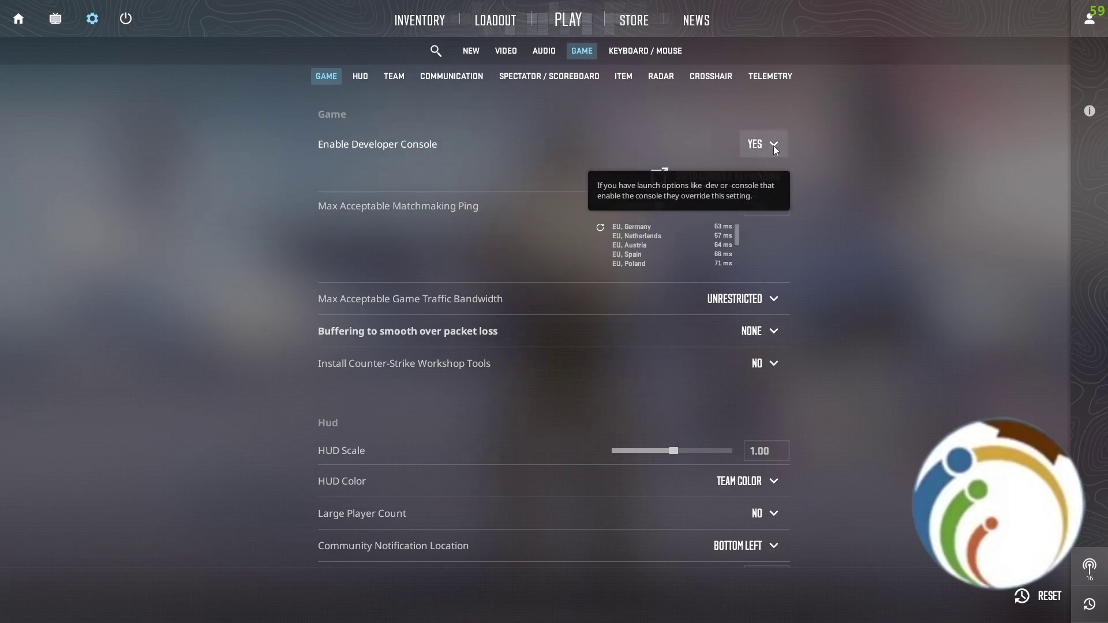
key("Escape")
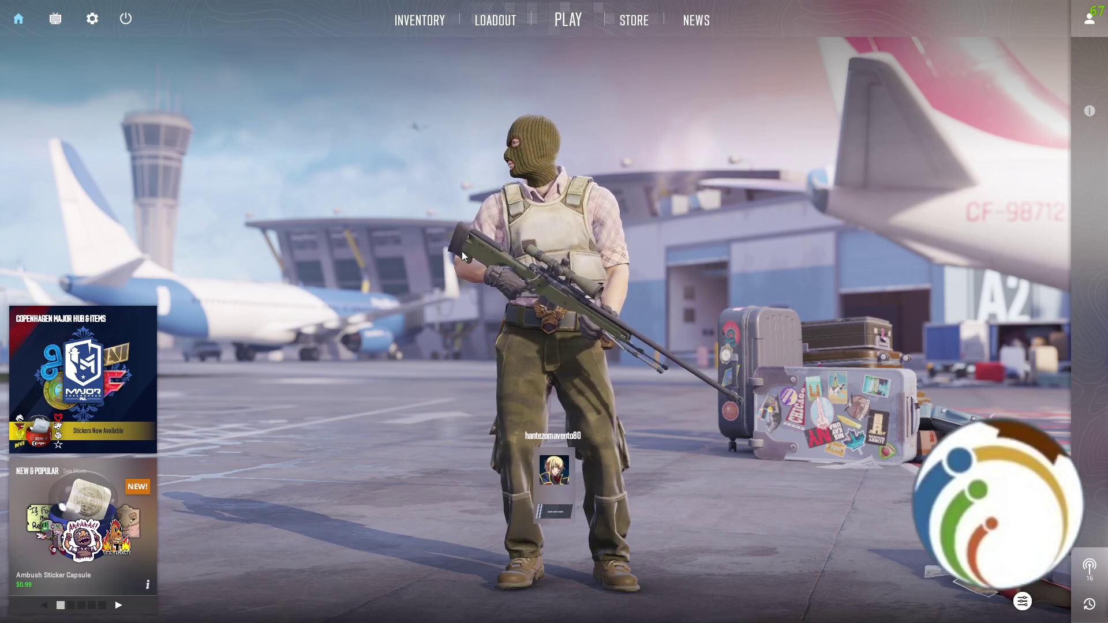
Find the text editor through the Windows search and open a blank Notepad document
key("super")
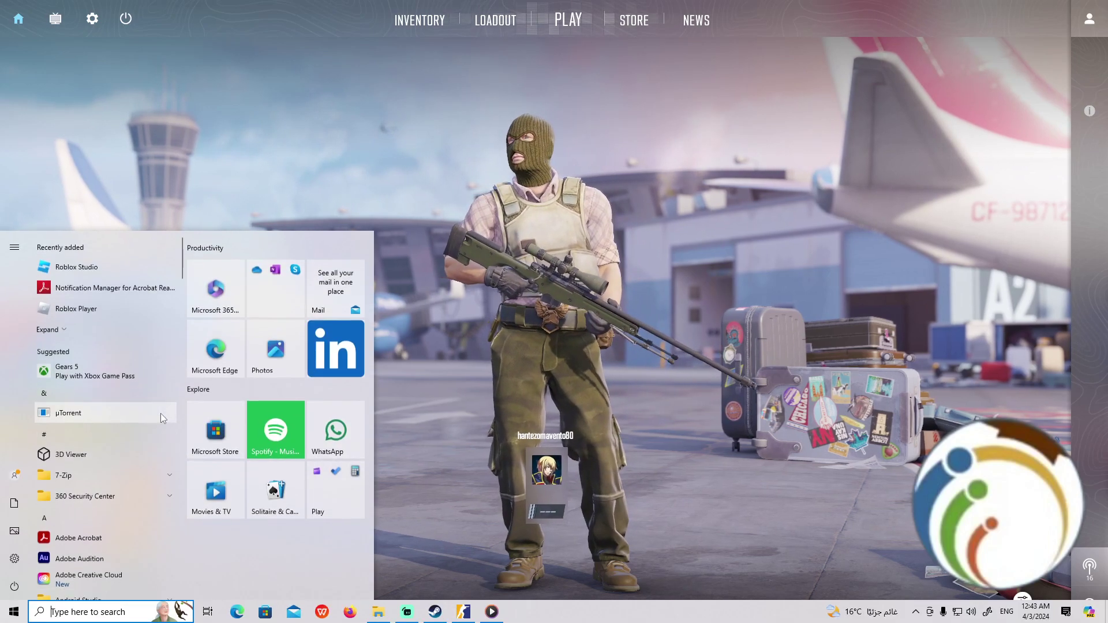
type("tex")
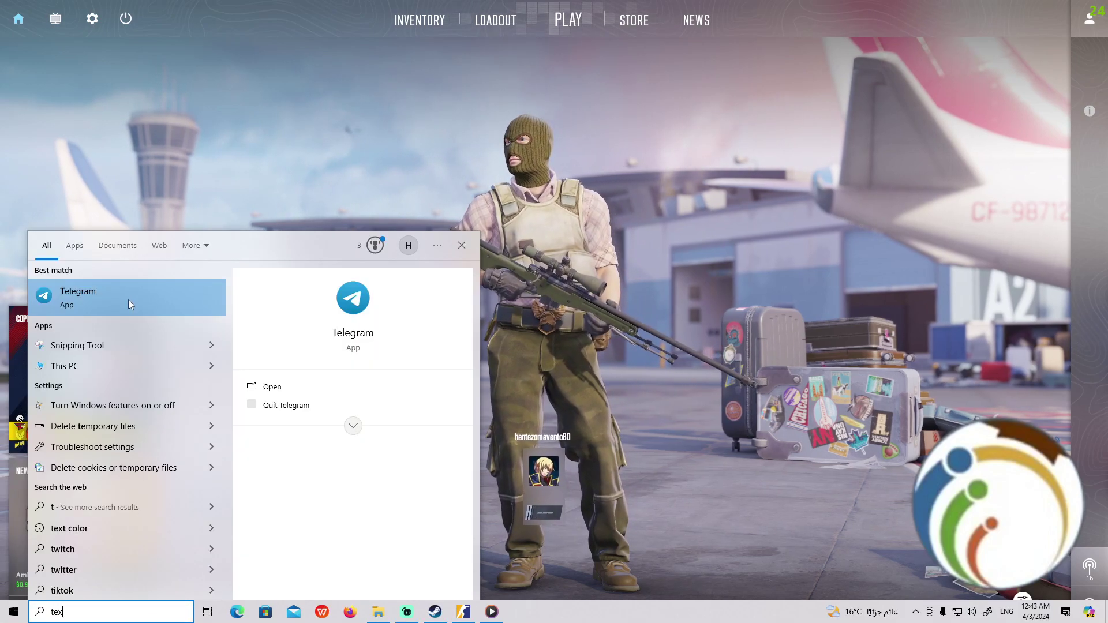
type("t")
left_click(106, 307)
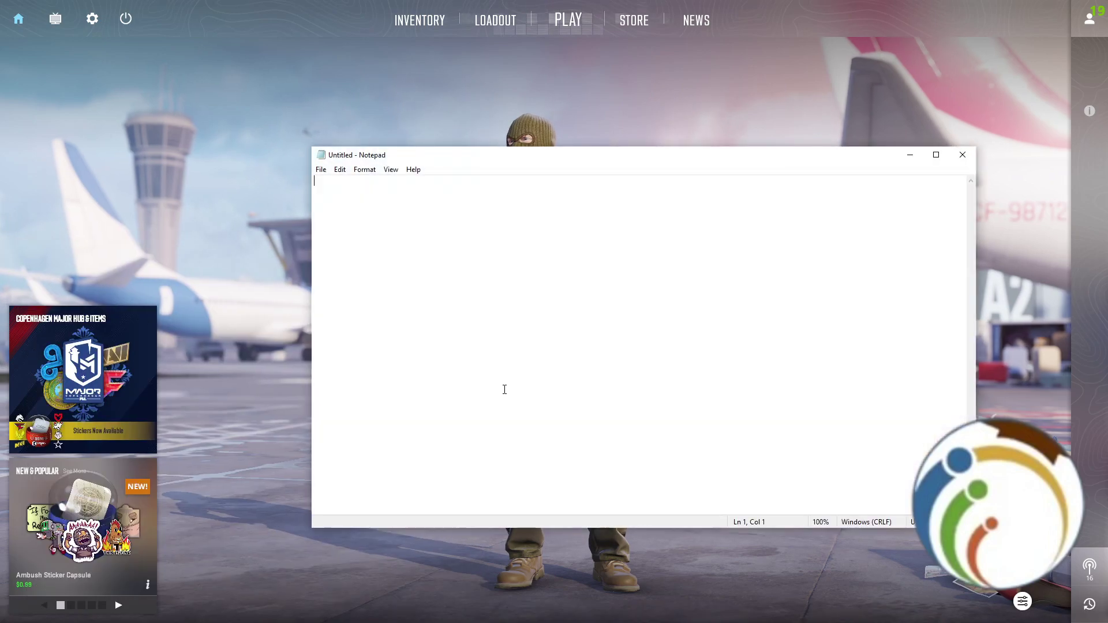
Write "~ 1" on the first line and "tab" on the second line of the note
scroll(505, 390, "up", 14, "ctrl")
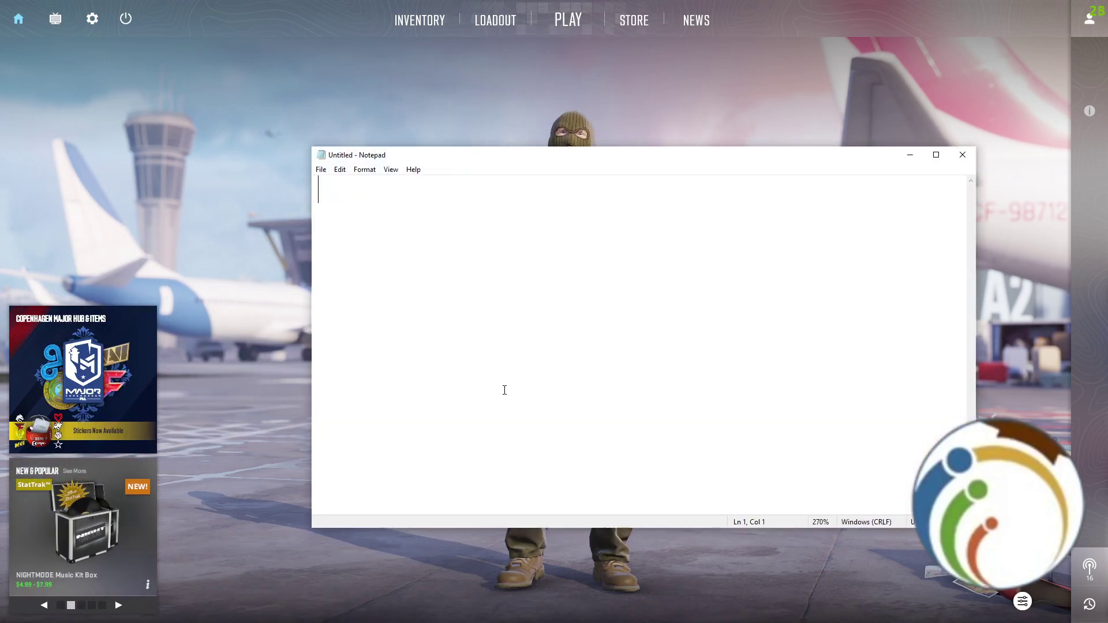
scroll(505, 390, "up", 8, "ctrl")
type("`")
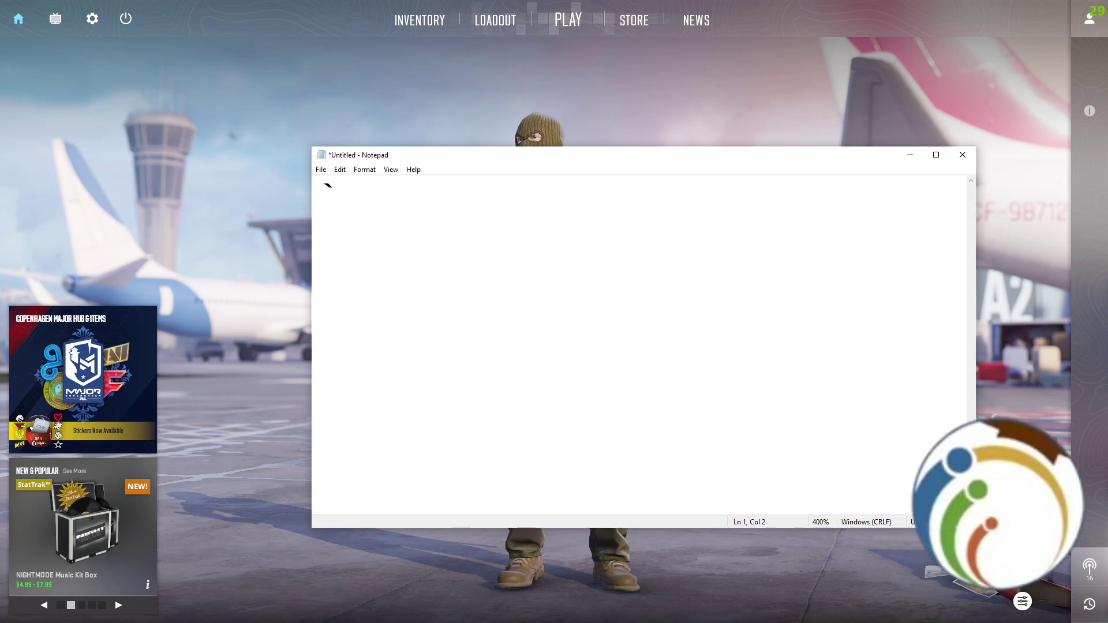
type("~ 1")
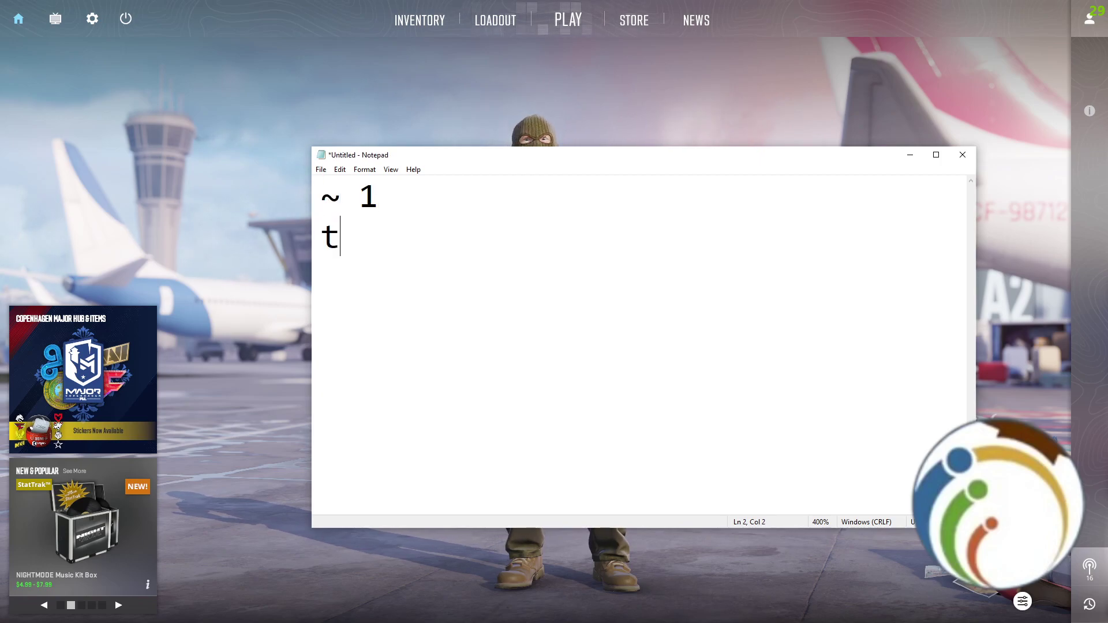
type("tab")
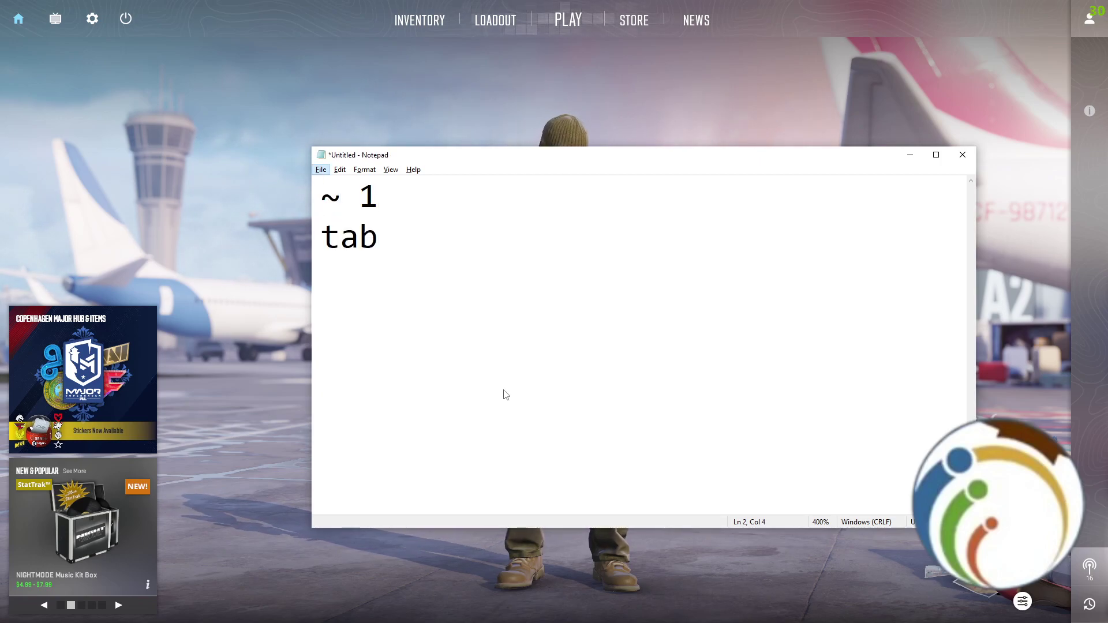
left_click_drag(341, 199, 331, 202)
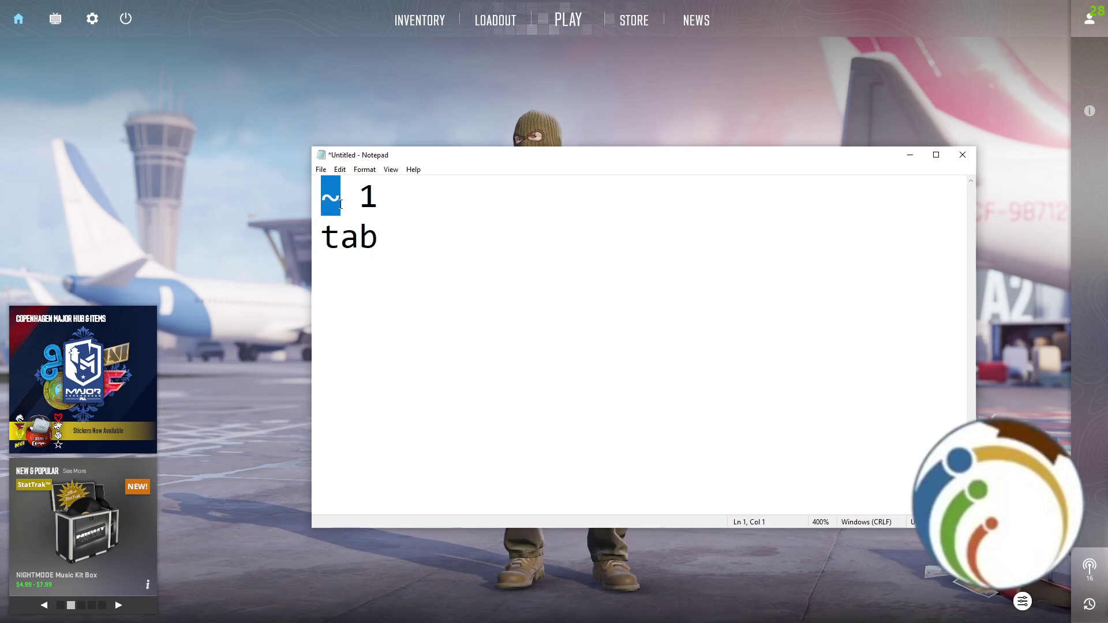
left_click(347, 198)
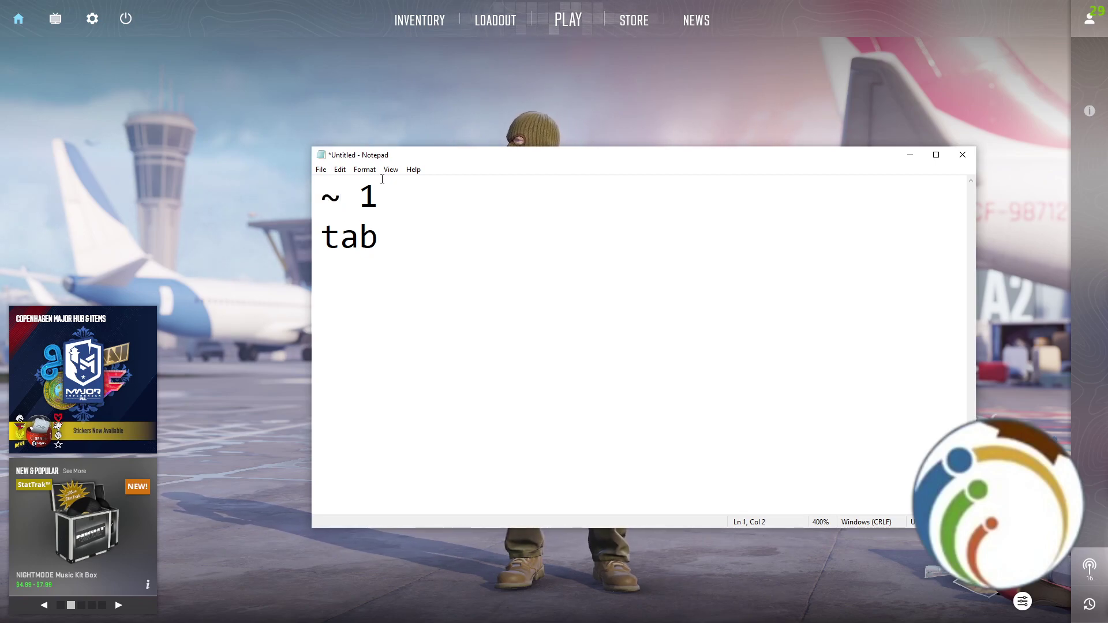
Switch back to Counter-Strike 2 and open the developer console, ready for a command
key("alt")
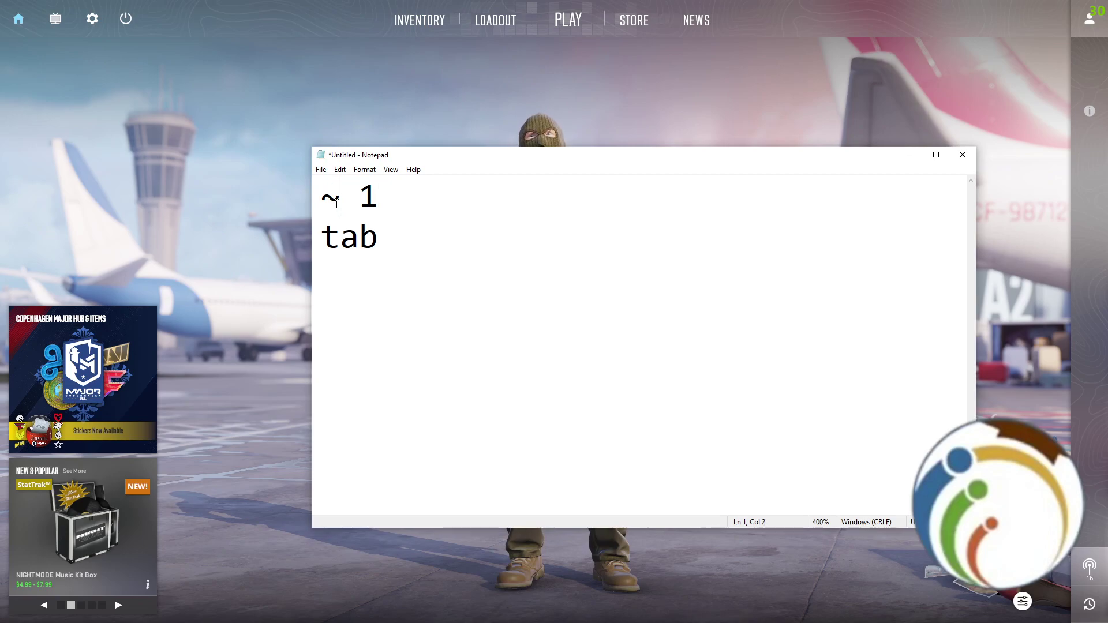
left_click(227, 210)
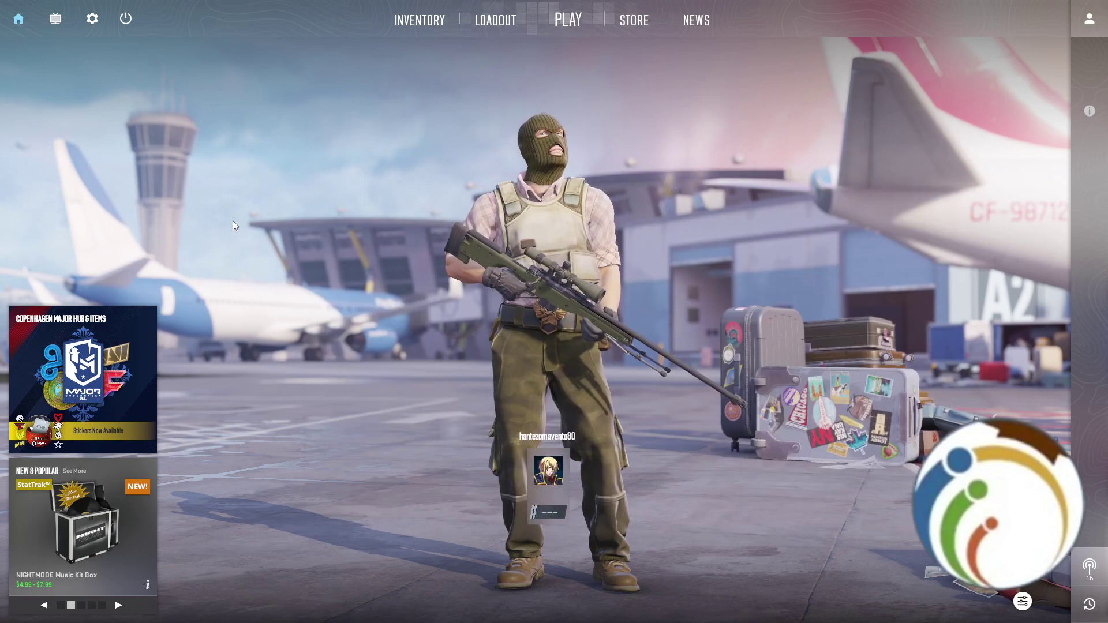
key("grave")
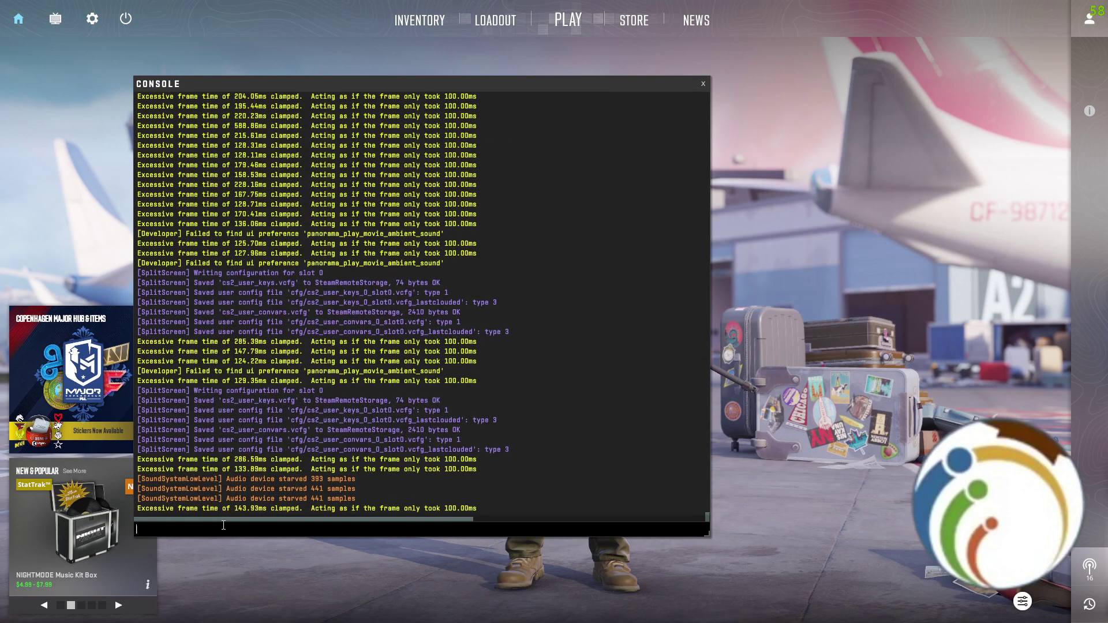
left_click(237, 522)
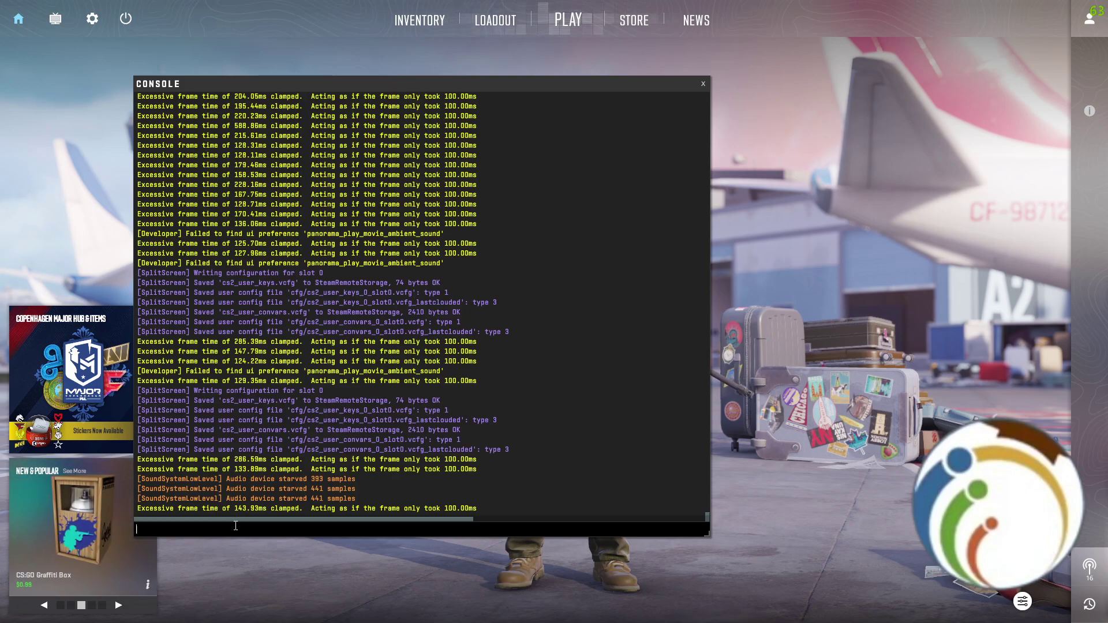
Switch to Notepad and write 'mat_letterbox_aspect_goal[1]' in single quotes, below the "tab" line and a blank line
key("super")
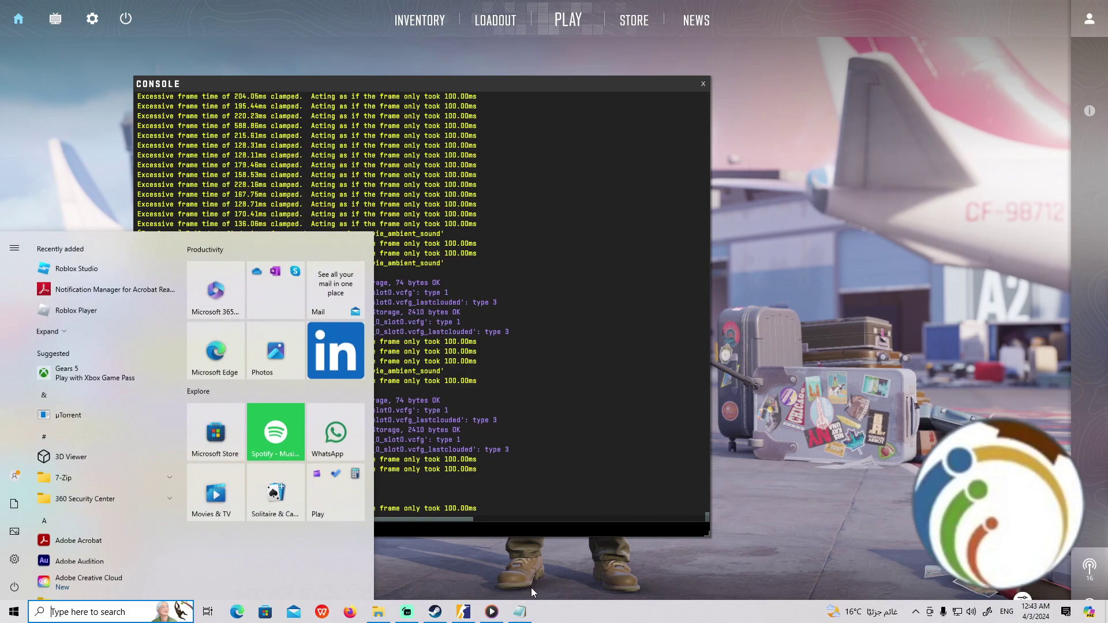
left_click(519, 611)
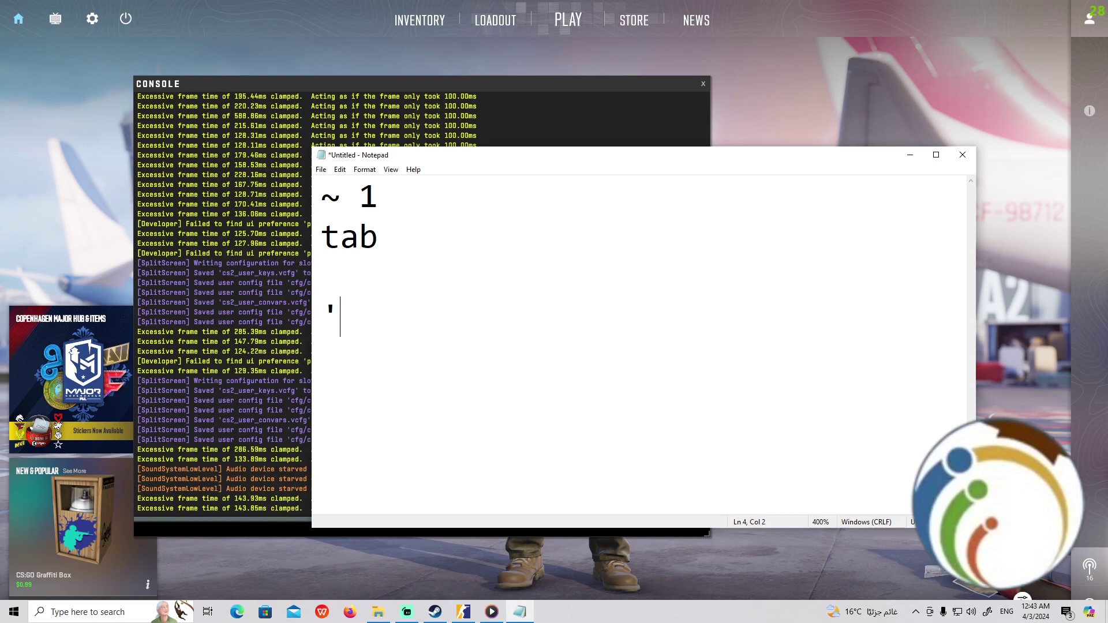
type("mat_let")
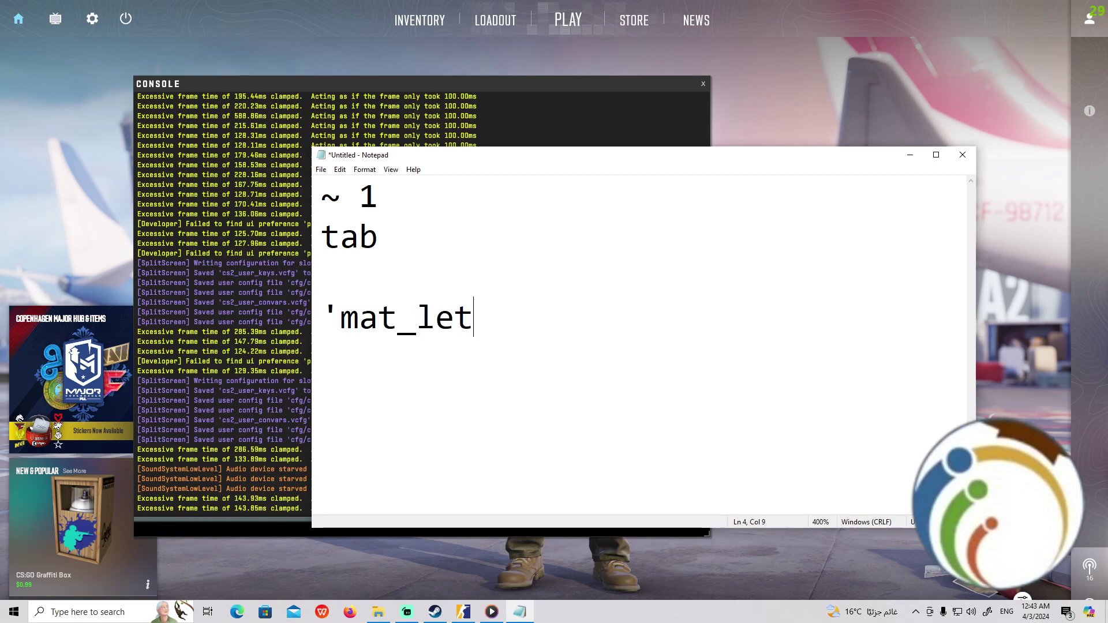
type("terbox_")
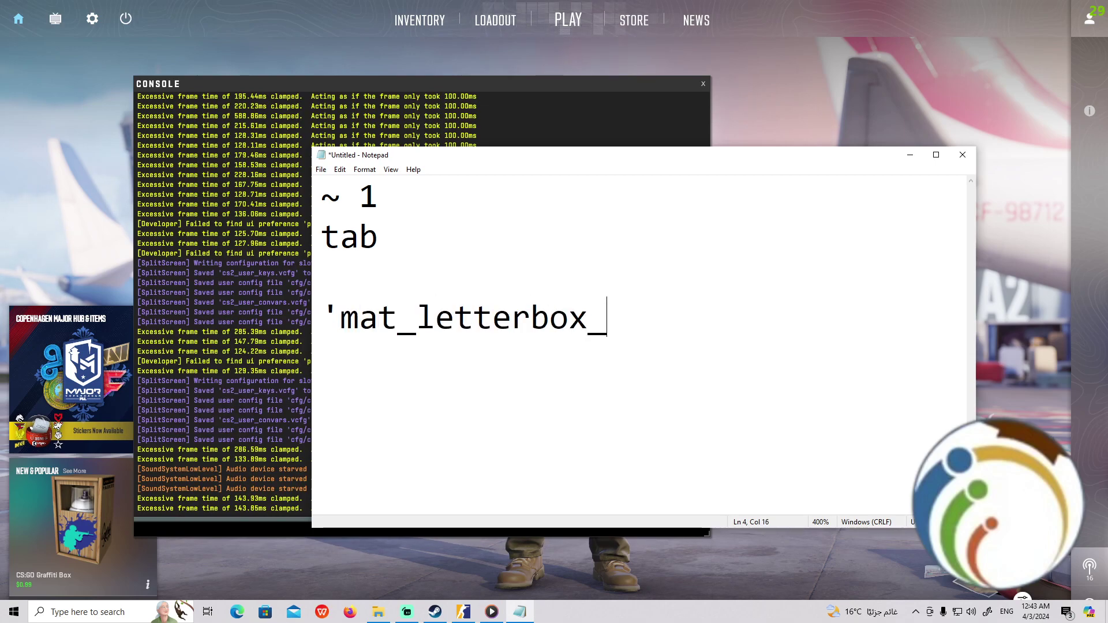
type("aspe")
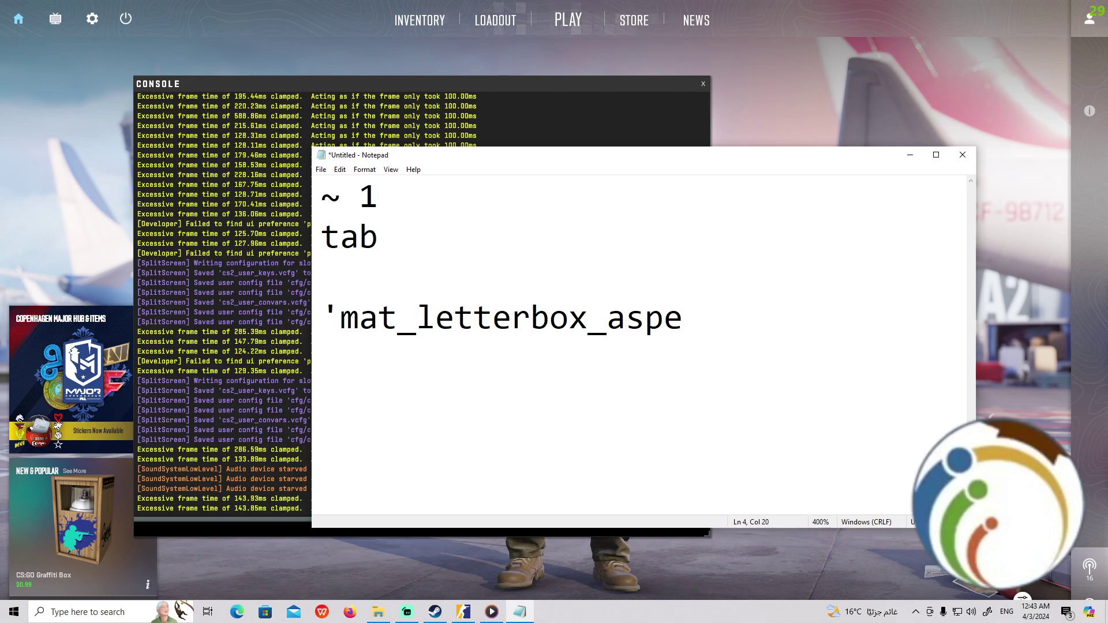
type("ct_goal")
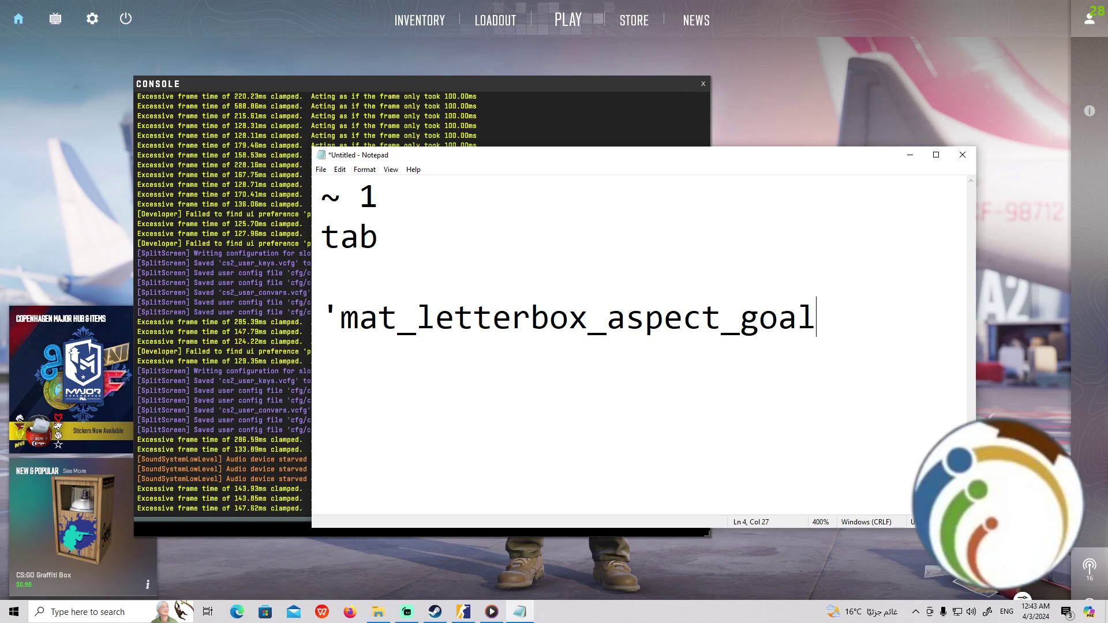
type("[1]")
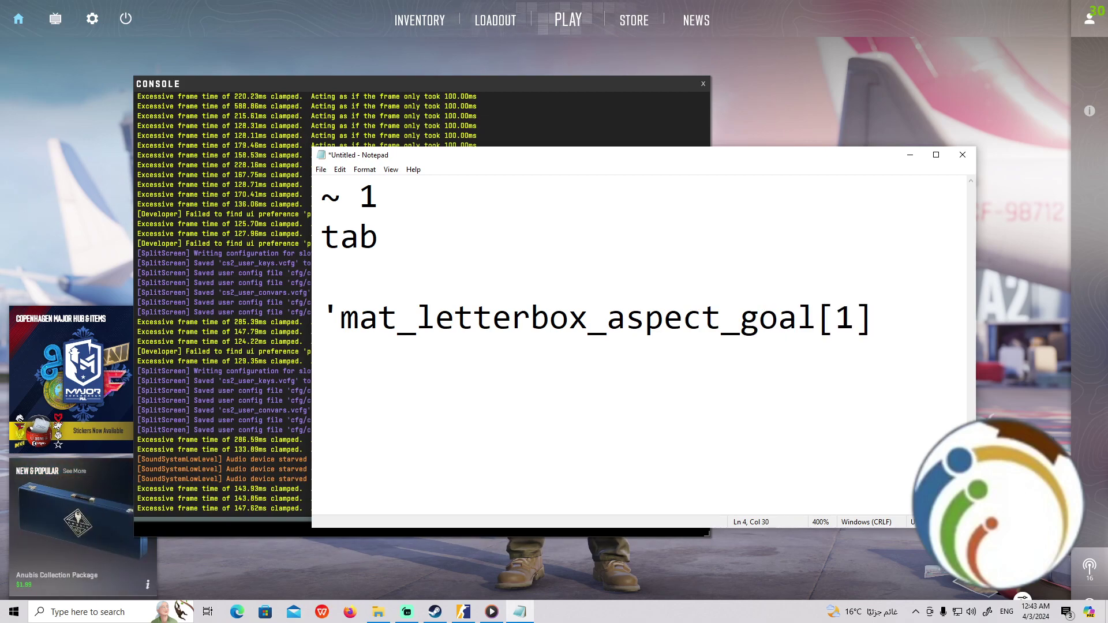
type("'")
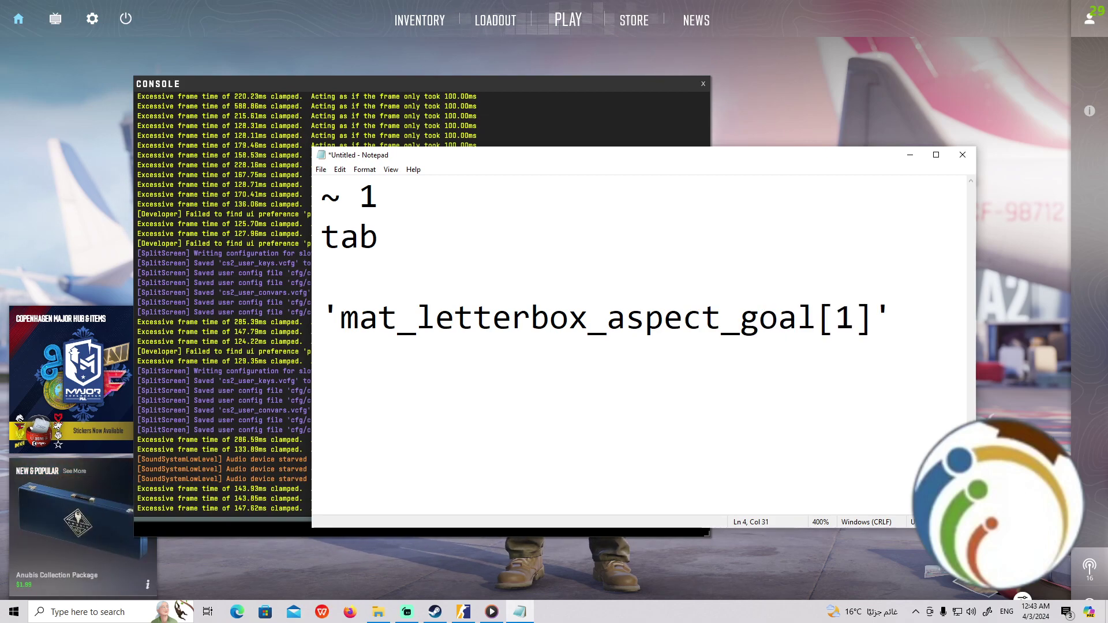
Try 4 as the bracketed value of the command with a 4:3 note below it, and delete that note
left_click_drag(872, 320, 321, 319)
right_click(792, 326)
left_click(792, 326)
left_click(844, 337)
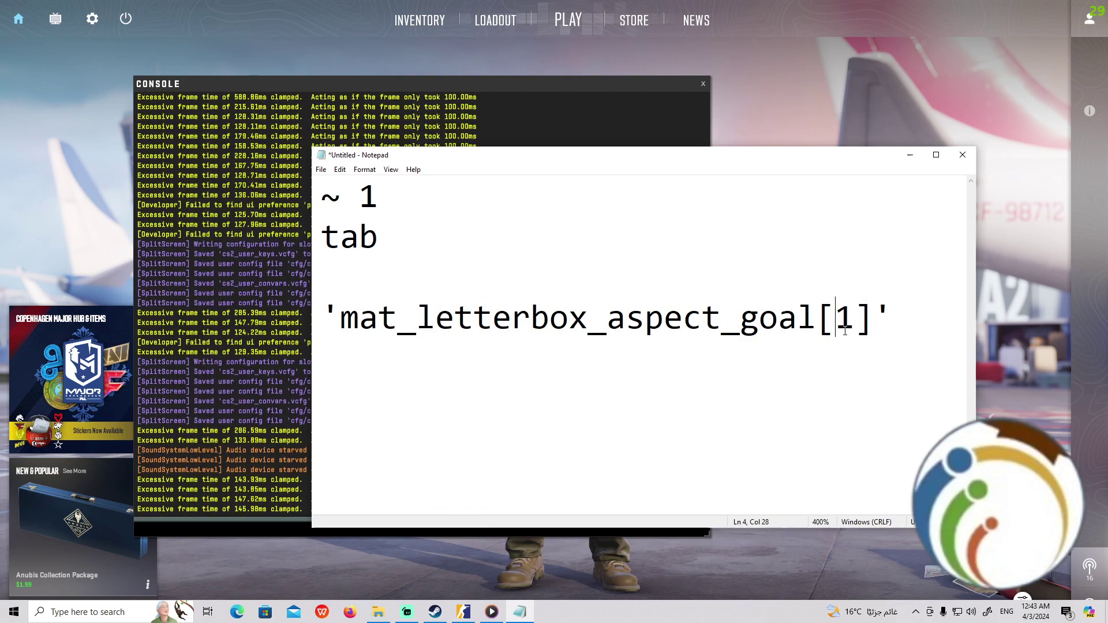
key("BackSpace")
type("2")
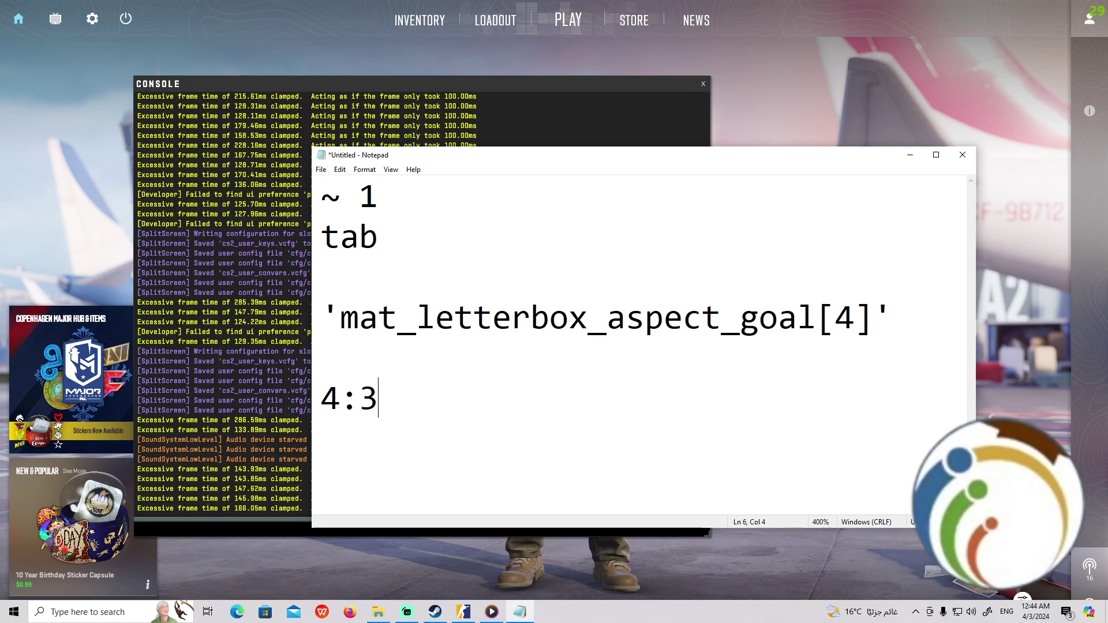
key("BackSpace")
key("BackSpace")
key("BackSpace")
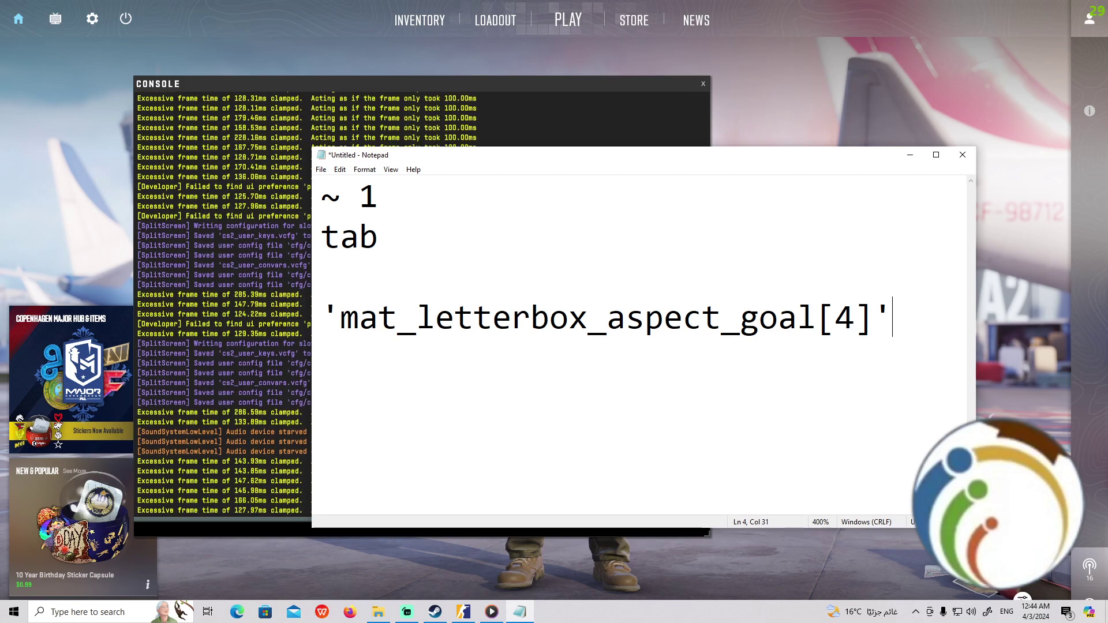
Set the bracketed value of the mat_letterbox_aspect_goal command to 1.33
type("'")
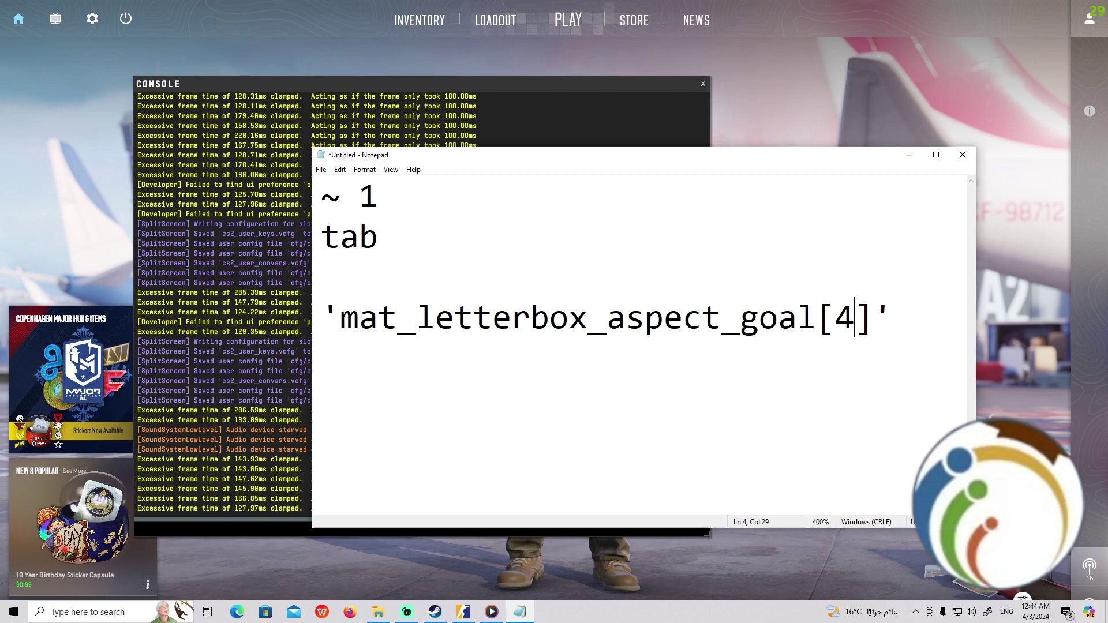
key("BackSpace")
type("1.33")
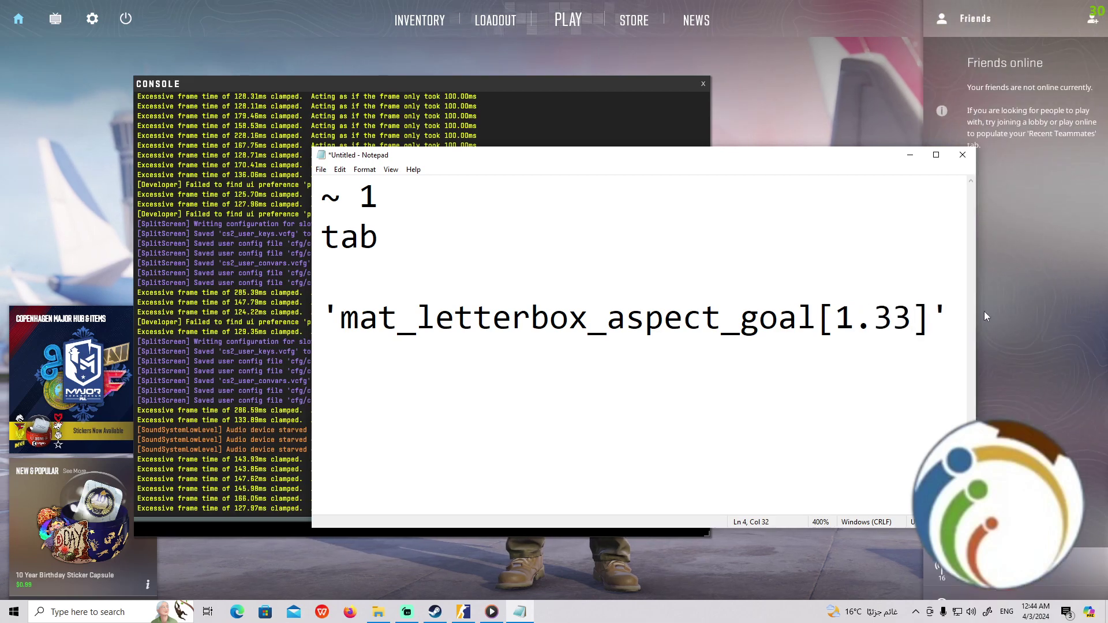
Copy the whole quoted mat_letterbox_aspect_goal line from Notepad and paste it into the Counter-Strike 2 console's command line
left_click_drag(949, 317, 329, 328)
right_click(329, 328)
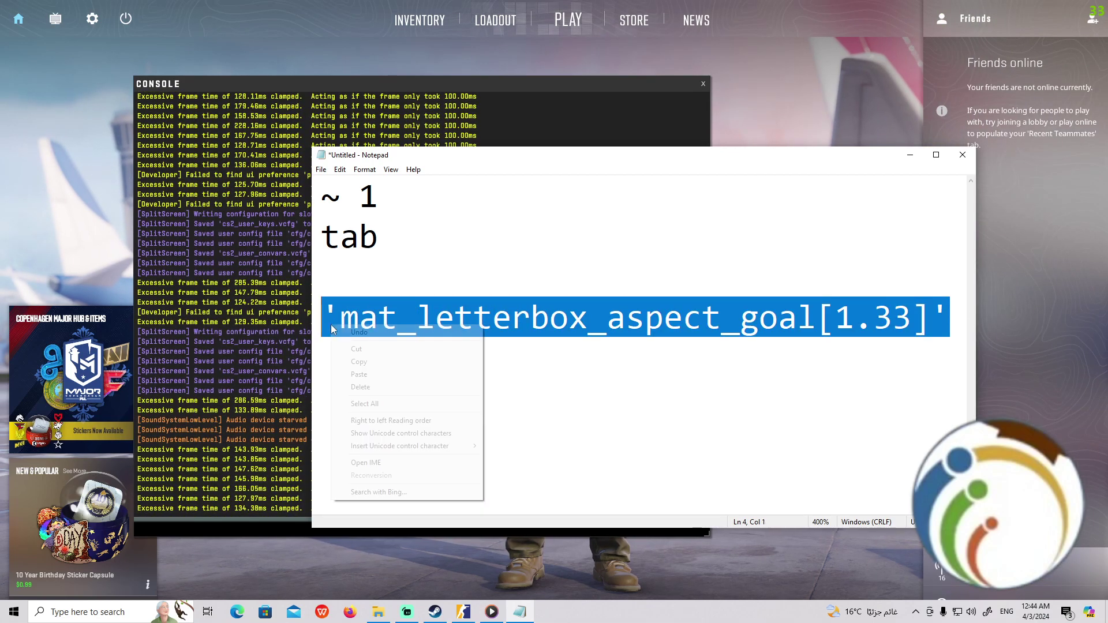
left_click(388, 365)
left_click(258, 521)
right_click(258, 524)
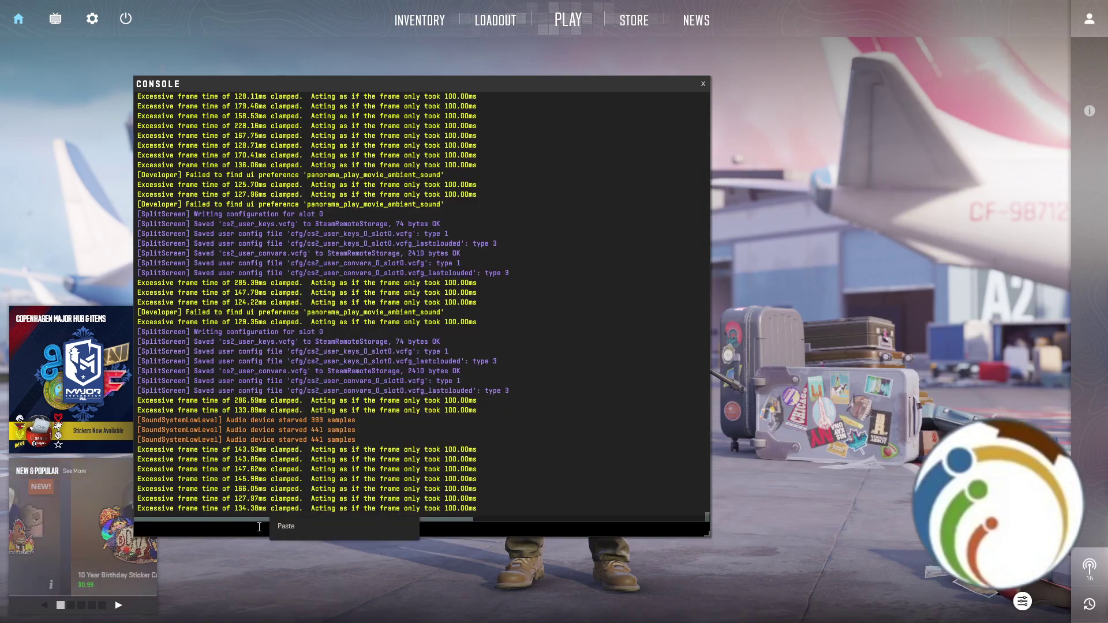
left_click(312, 529)
key("ctrl+v")
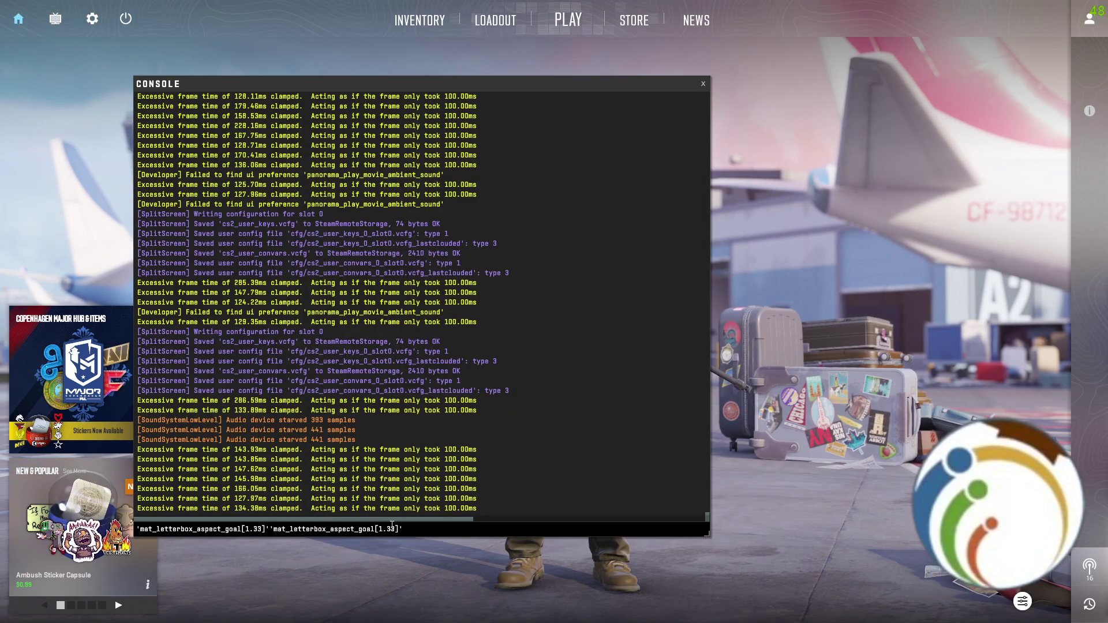
Remove the duplicate command from the console's command line and run 'mat_letterbox_aspect_goal[1.33]'
left_click_drag(137, 528, 269, 528)
key("Right")
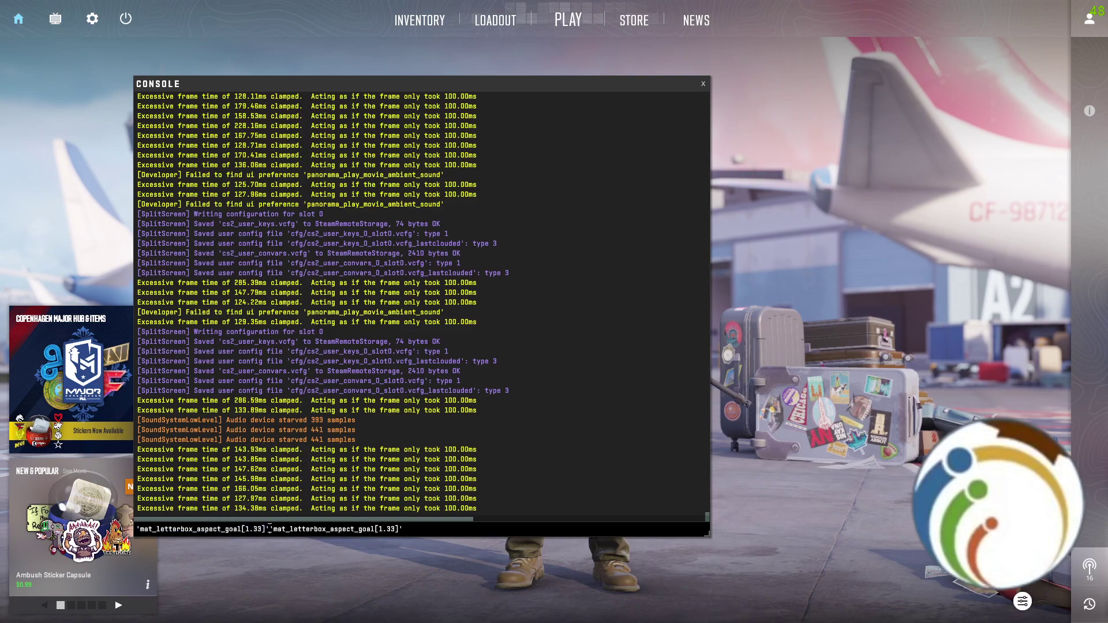
key("shift+End")
key("BackSpace")
key("Return")
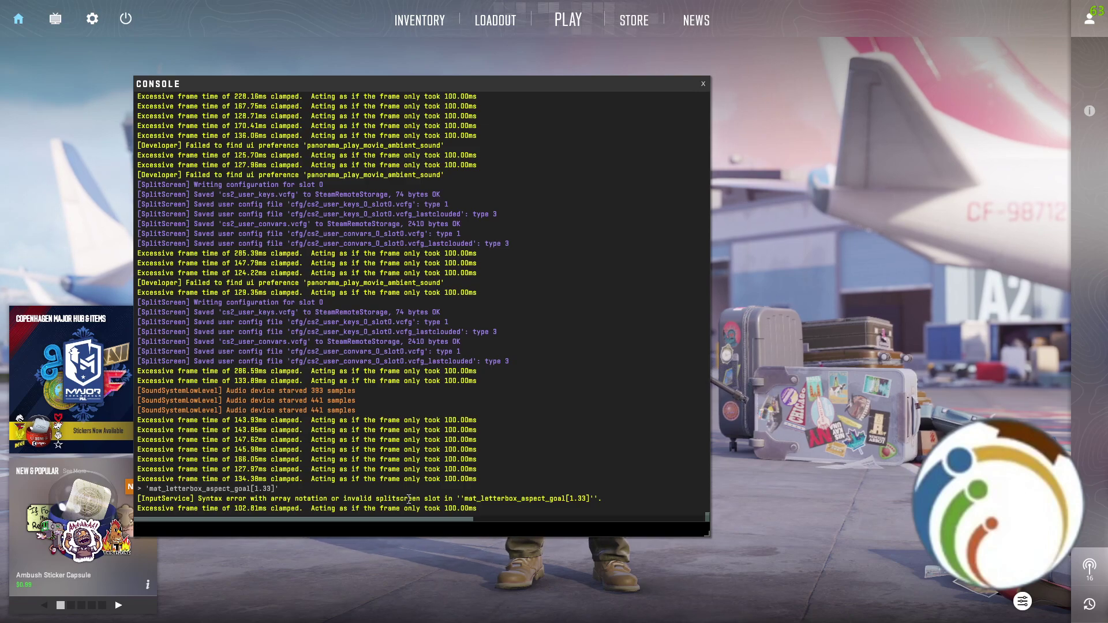
Switch to Notepad and change the bracketed value of the mat_letterbox_aspect_goal line to 1
key("super")
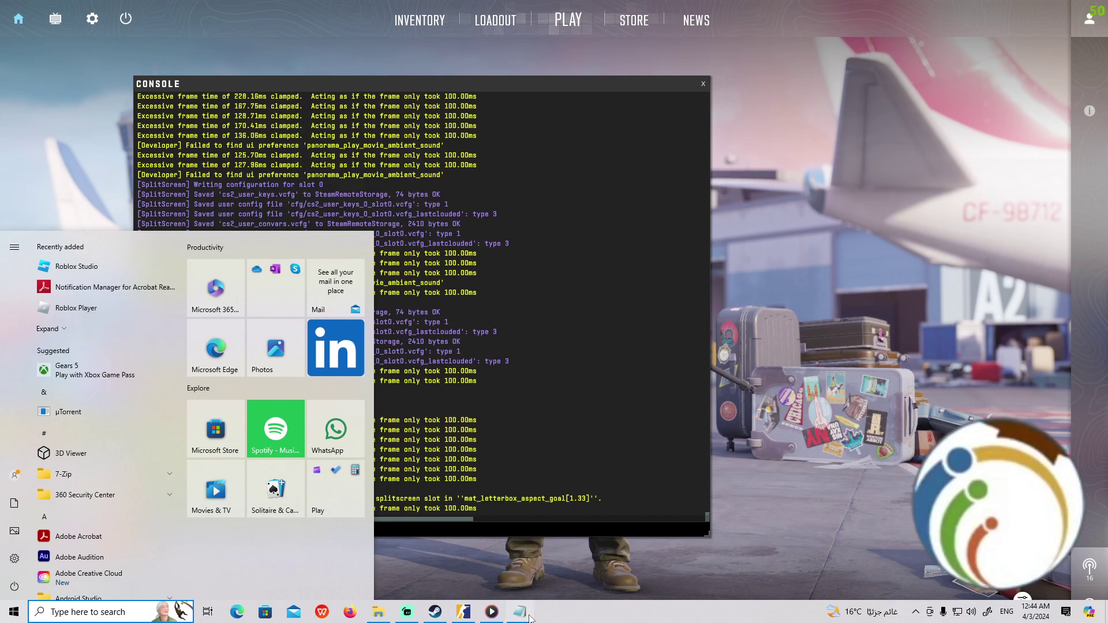
left_click(196, 609)
left_click_drag(912, 320, 322, 317)
key("BackSpace")
double_click(865, 329)
left_click(835, 320)
Copy the quoted 'mat_letterbox_aspect_goal[1]' line and run it in the Counter-Strike 2 console
right_click(580, 330)
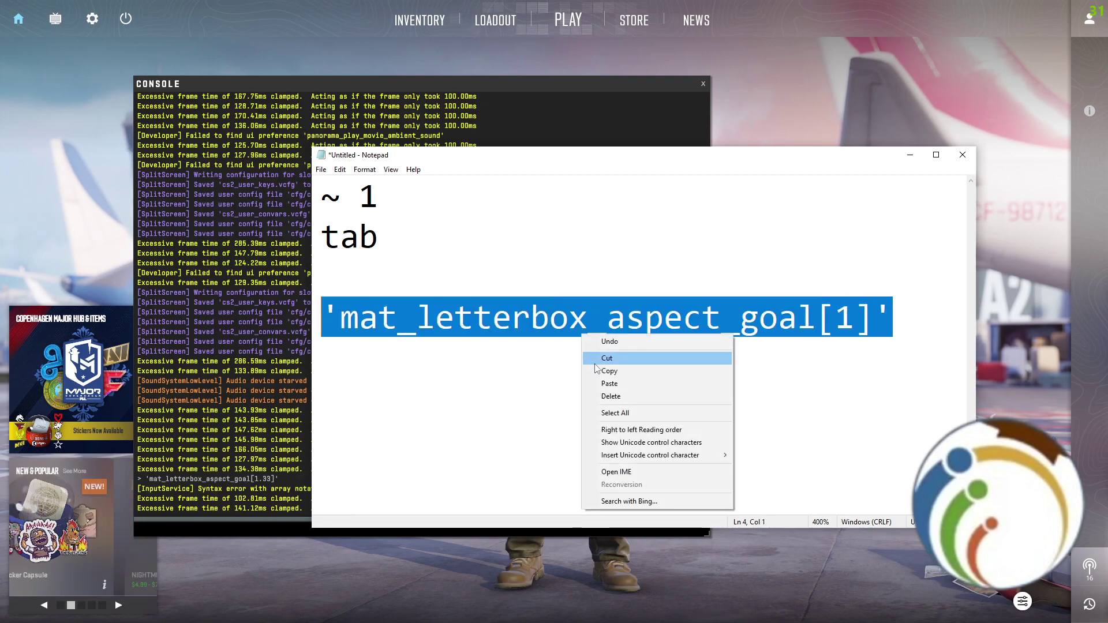
left_click(646, 370)
right_click(216, 536)
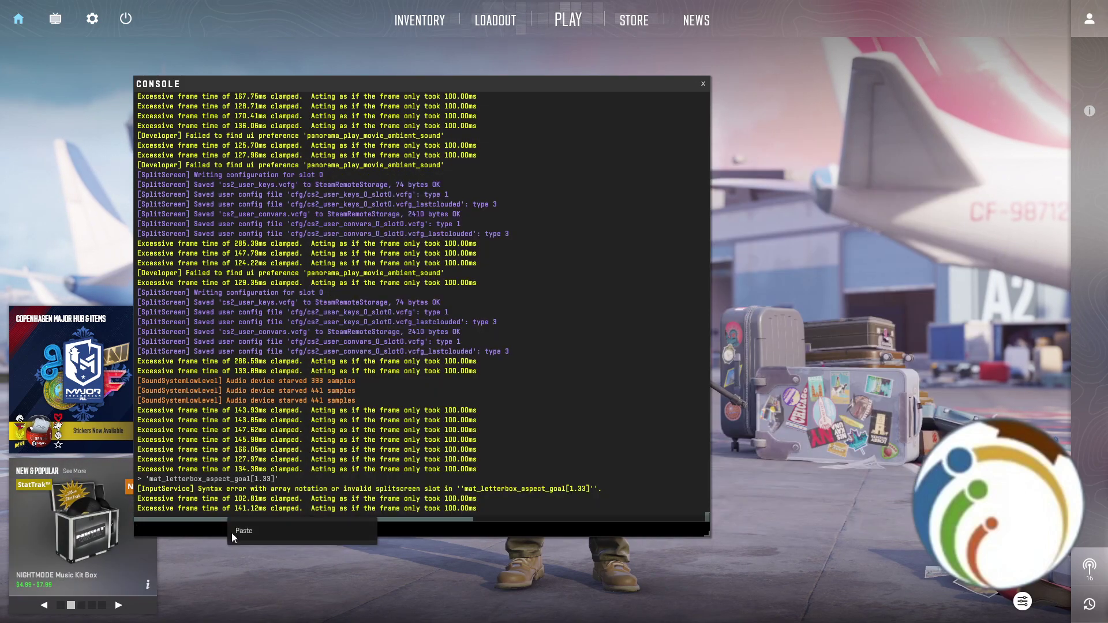
left_click(269, 523)
key("Return")
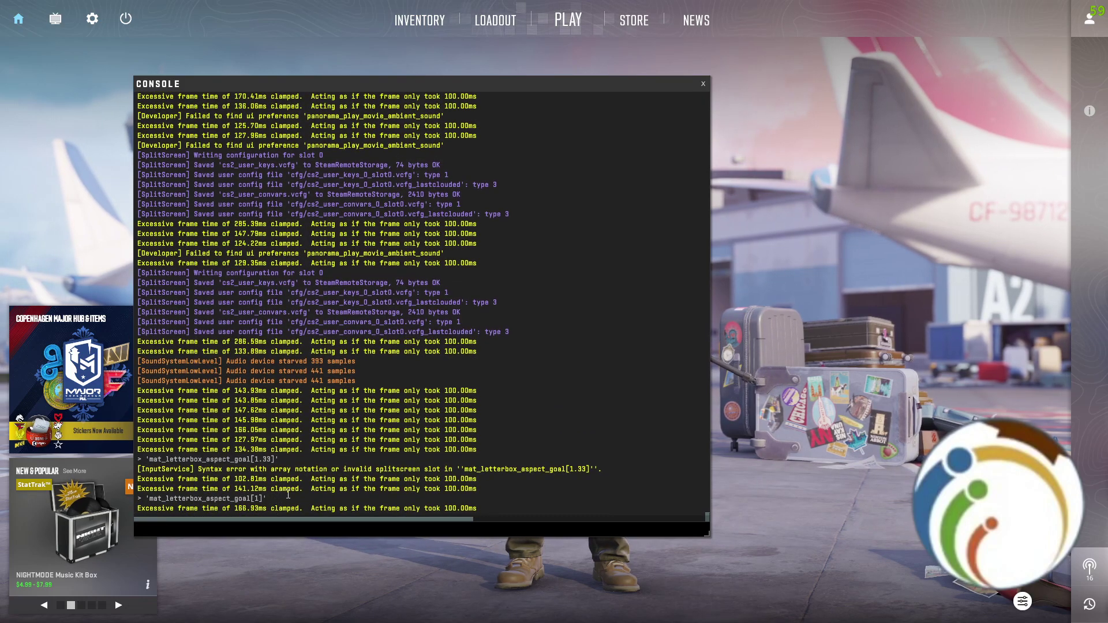
Highlight the echoed mat_letterbox_aspect_goal[1] entry in the console, and submit the entries adsp_debug and a
left_click_drag(290, 497, 149, 500)
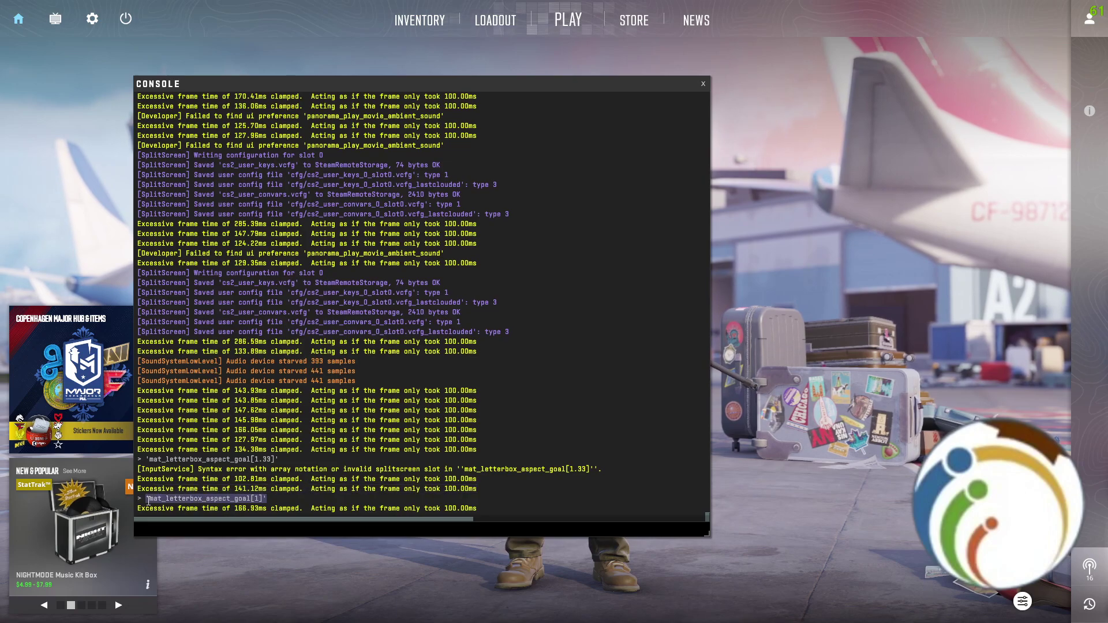
left_click(201, 525)
type("adsp_debug")
key("Return")
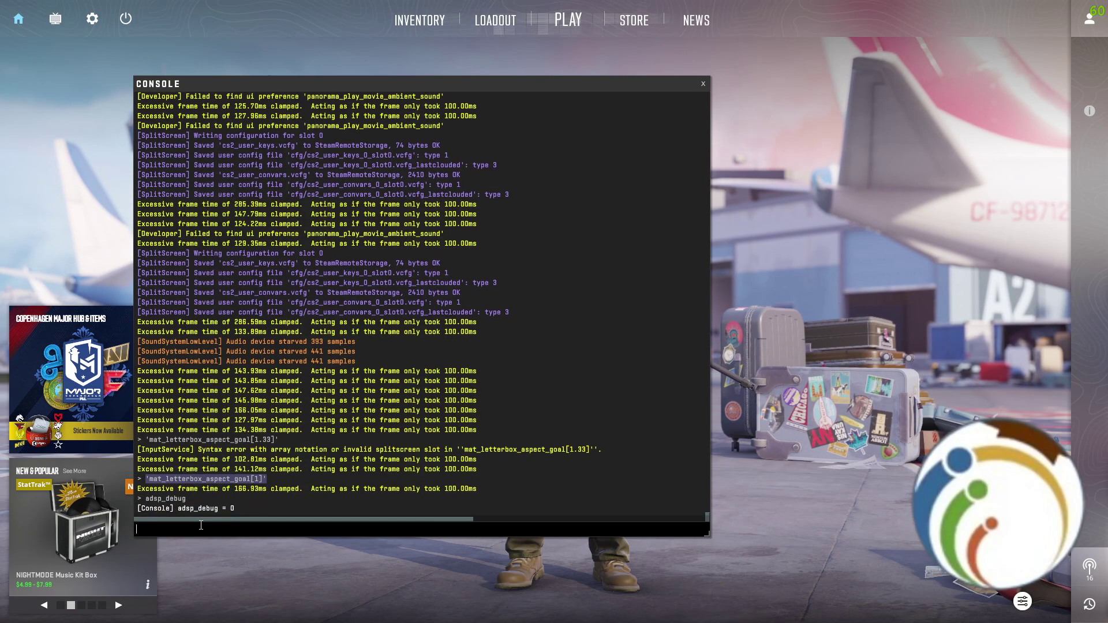
type("a")
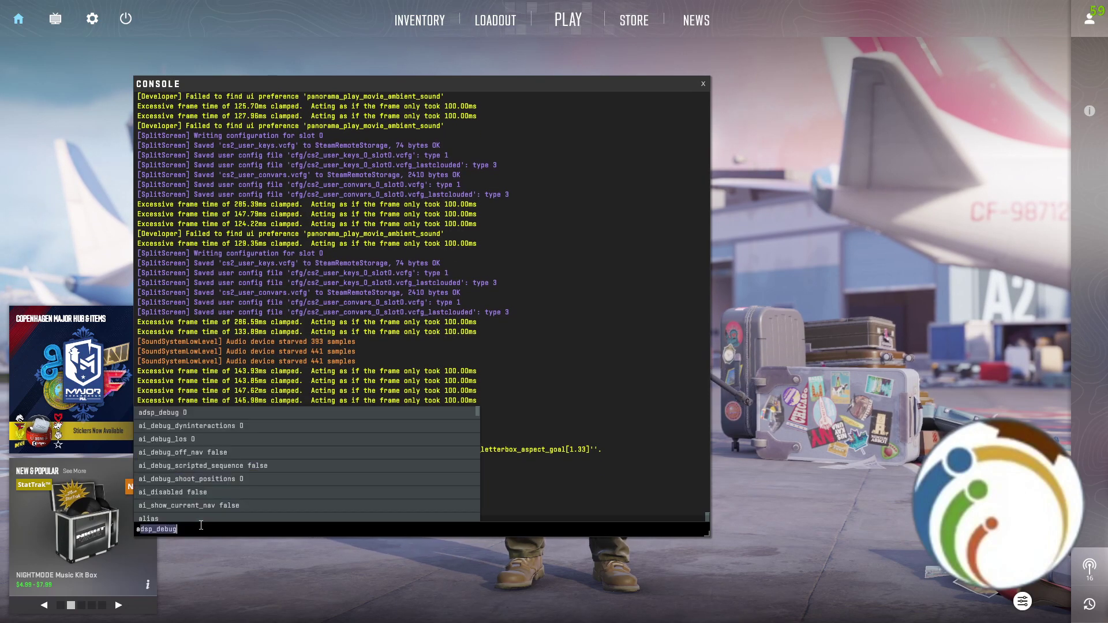
key("Return")
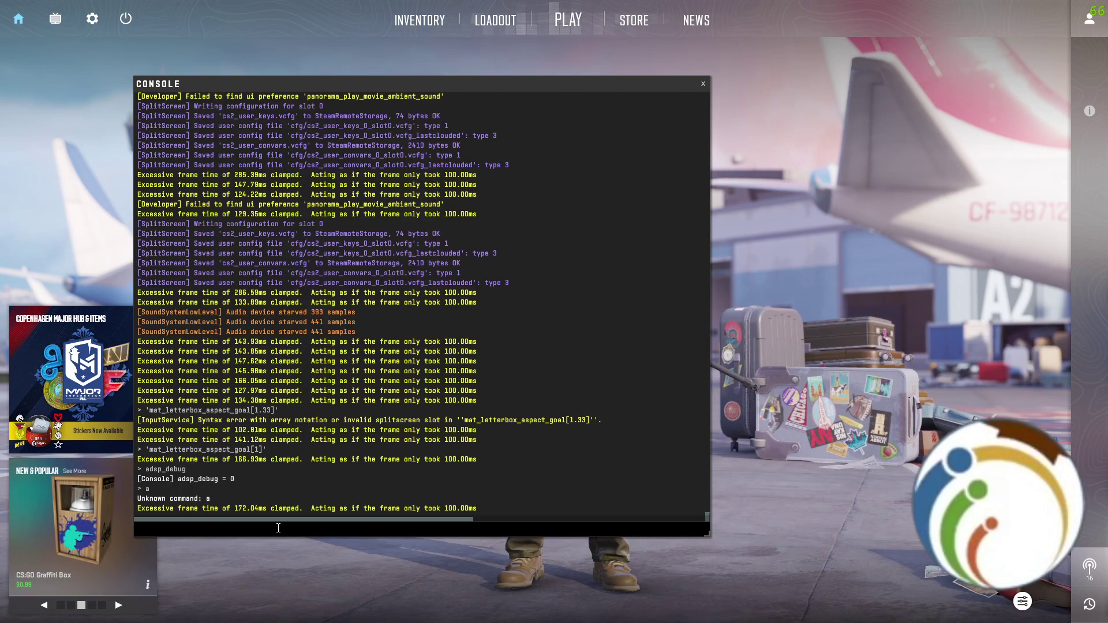
Switch back to Notepad and set the bracketed value of the mat_letterbox_aspect_goal command to 2
key("super")
left_click(506, 612)
left_click(764, 325)
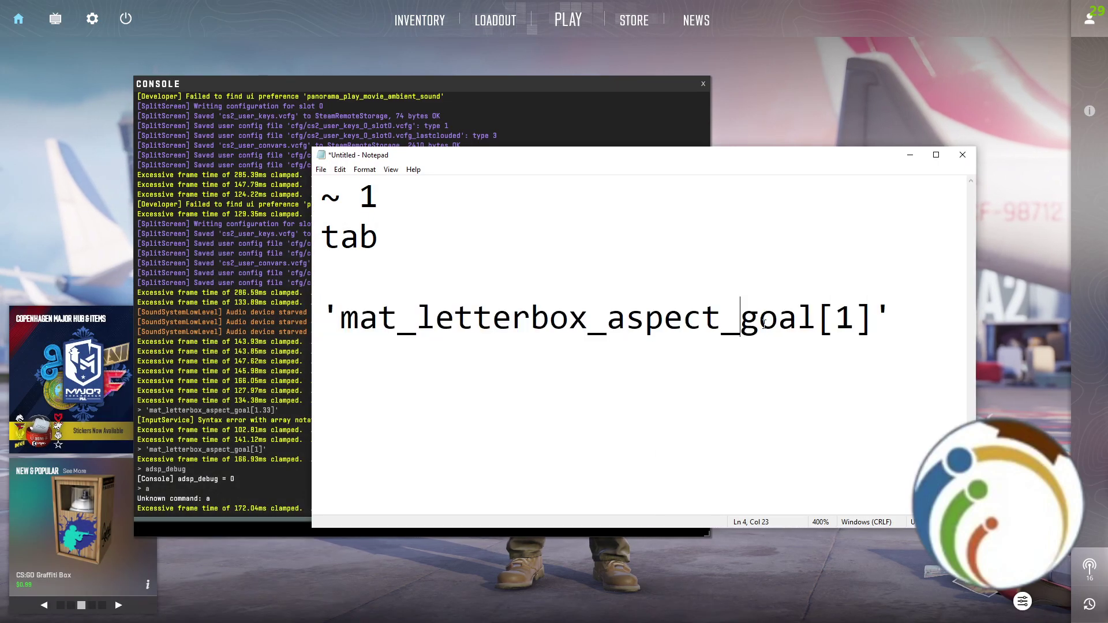
key("End")
key("shift+Home")
left_click(473, 318)
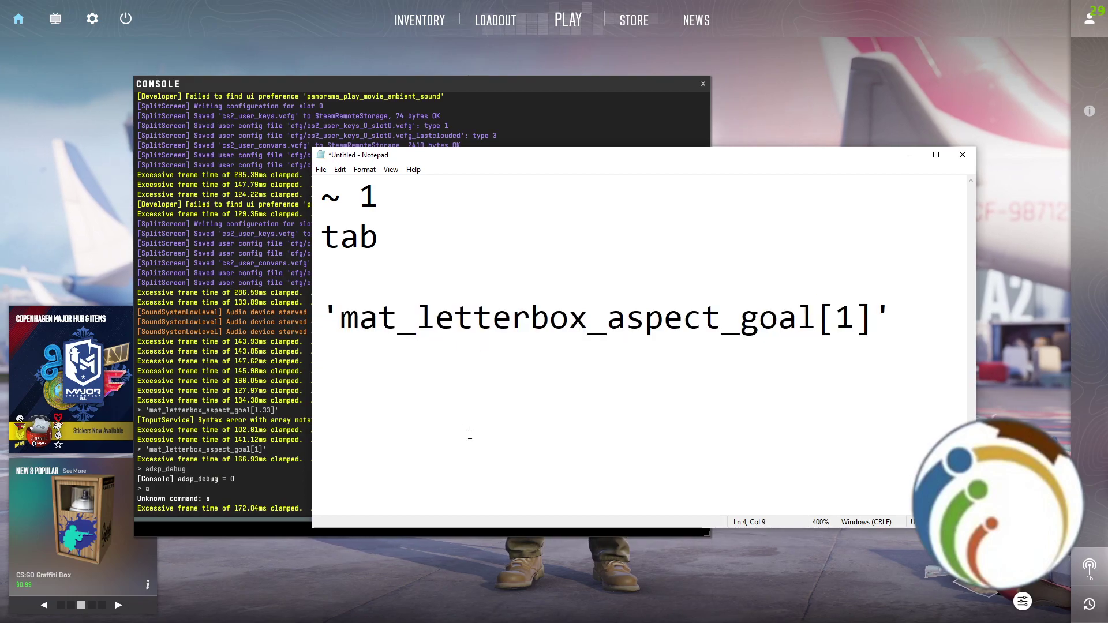
double_click(845, 317)
type("2")
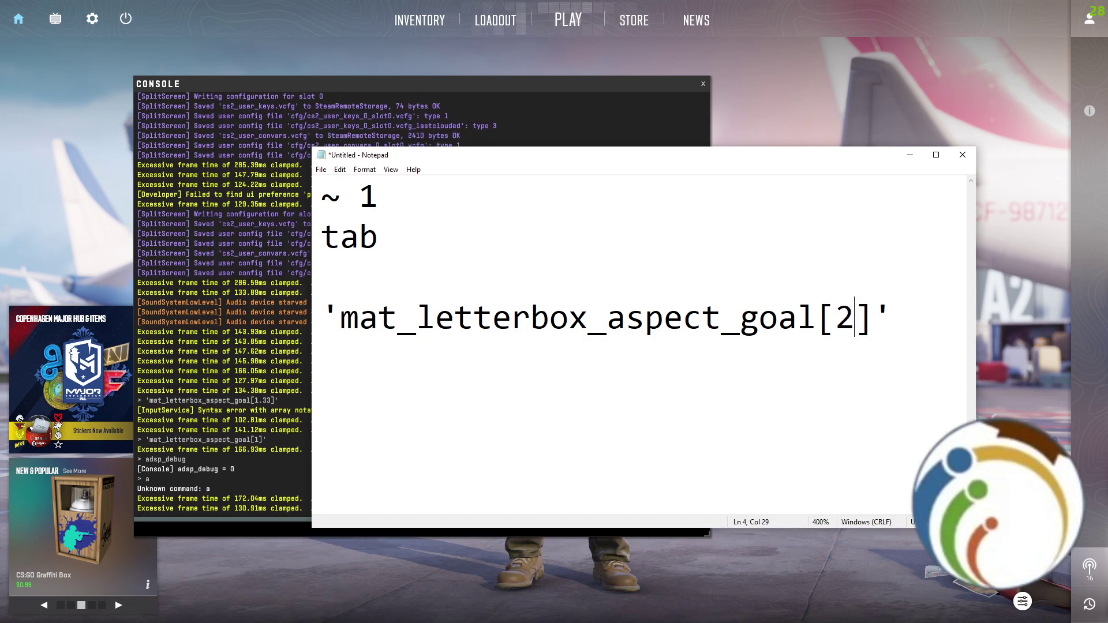
Copy the quoted 'mat_letterbox_aspect_goal[2]' line, run it in the Counter-Strike 2 console, and close the console
left_click_drag(895, 304, 326, 318)
right_click(518, 363)
left_click(571, 396)
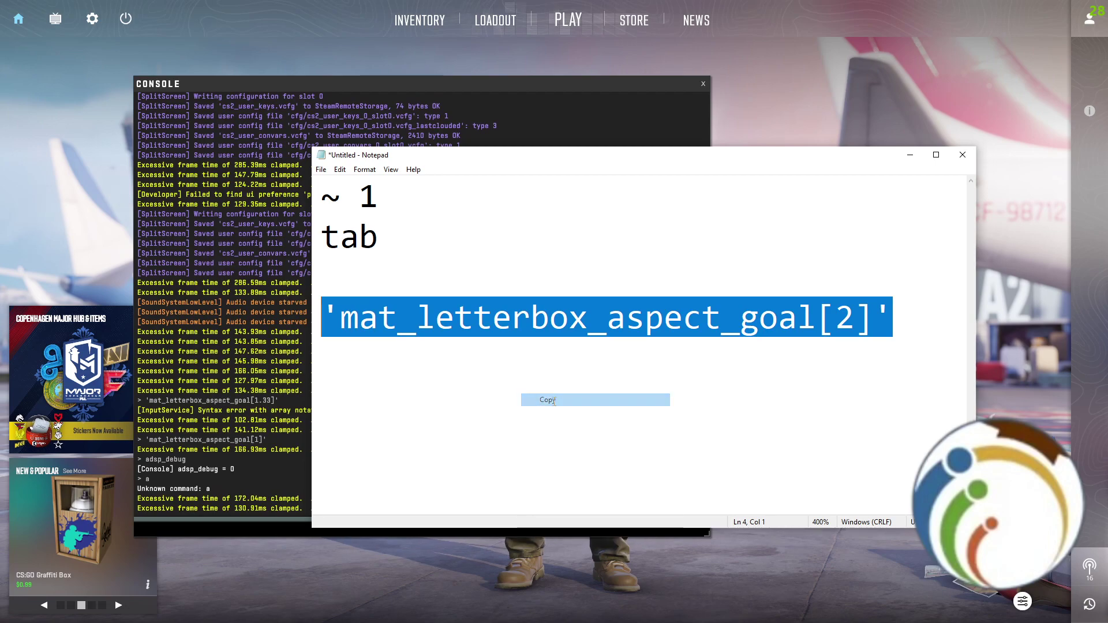
left_click(195, 529)
key("ctrl+v")
key("Return")
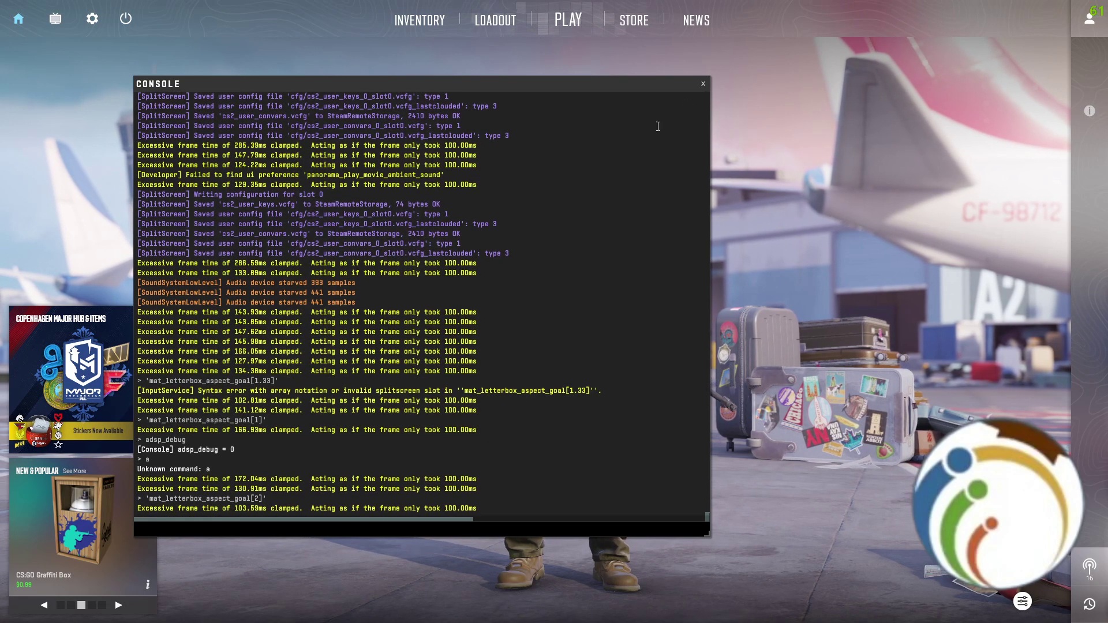
left_click(703, 84)
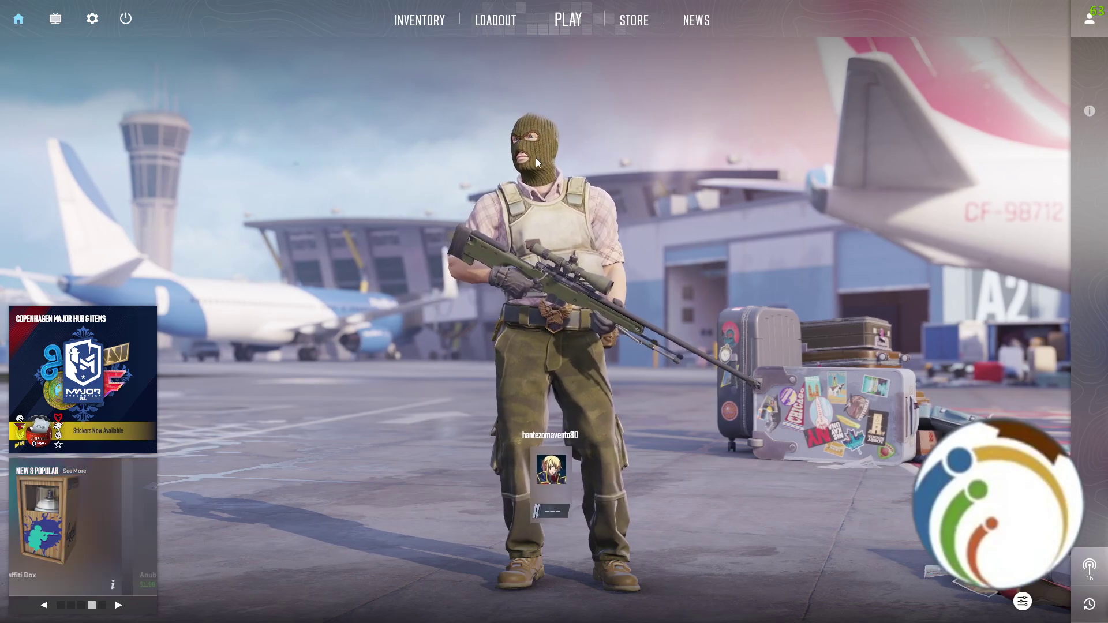